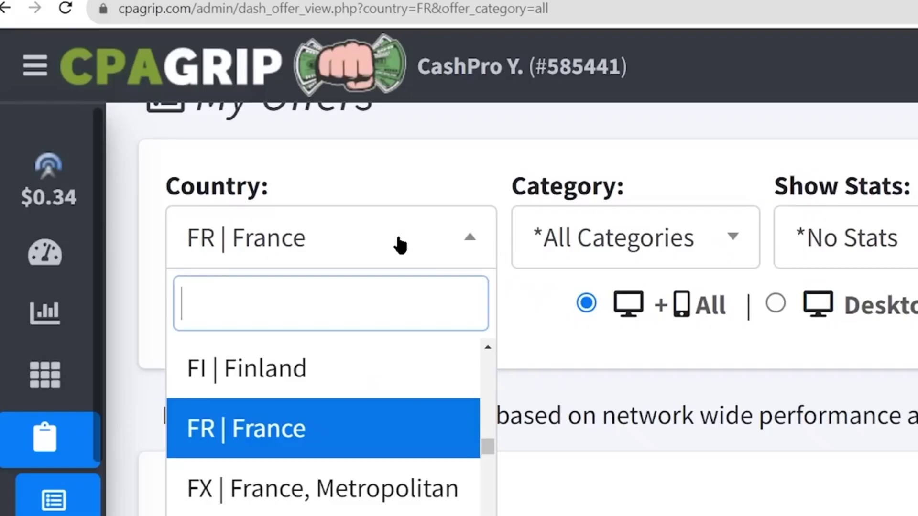
- Filter the offers by Spain and examine the payouts of the listed Spanish offers
key(Return)
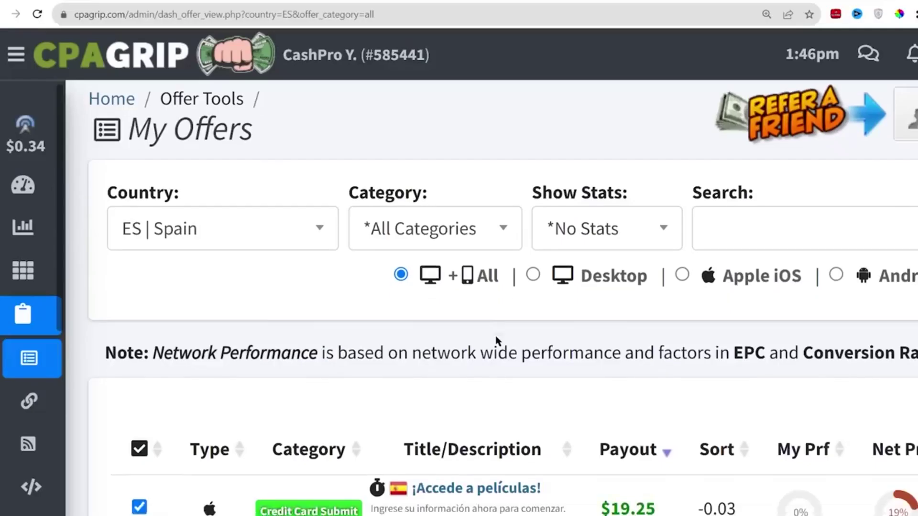
scroll(498, 343, down, 3)
scroll(509, 336, down, 1)
drag(600, 322, 658, 318)
click(659, 355)
scroll(670, 373, down, 3)
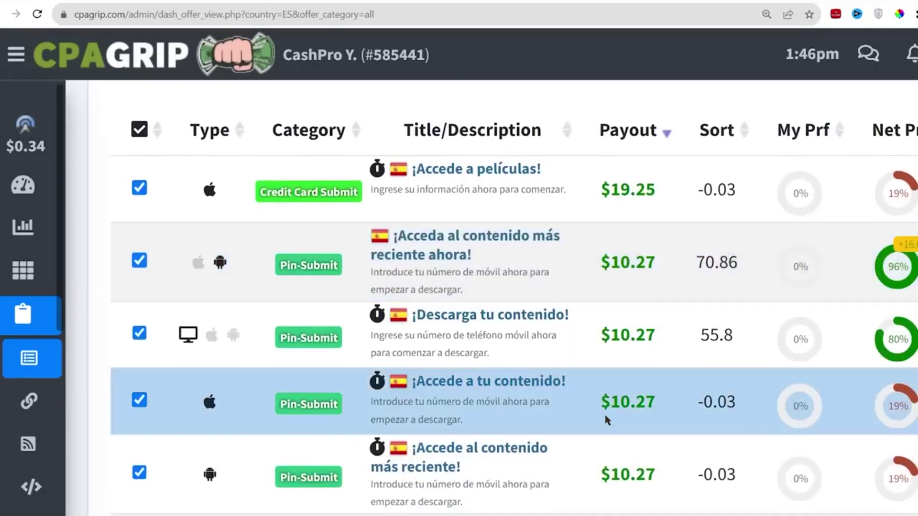
scroll(607, 421, up, 5)
scroll(556, 413, up, 3)
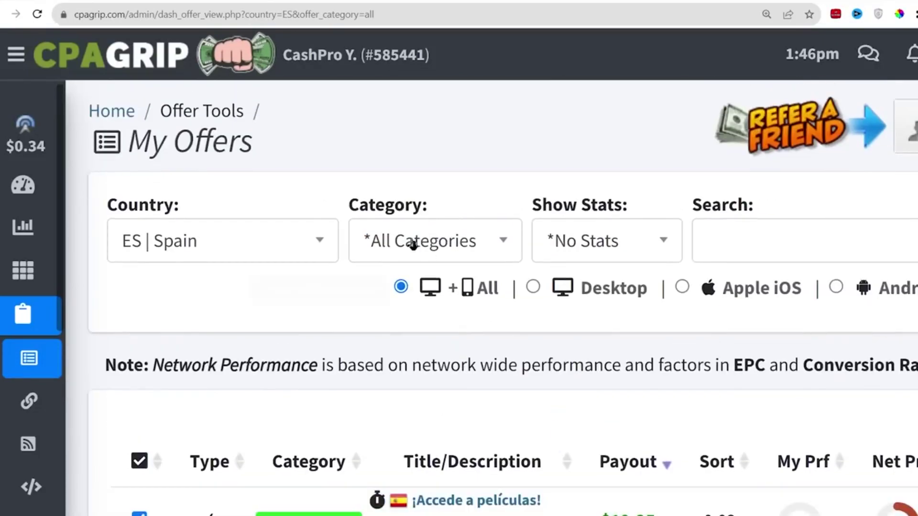
- Browse the countries available in the offer filter and examine the payouts of the French offers
click(310, 252)
scroll(210, 359, down, 2)
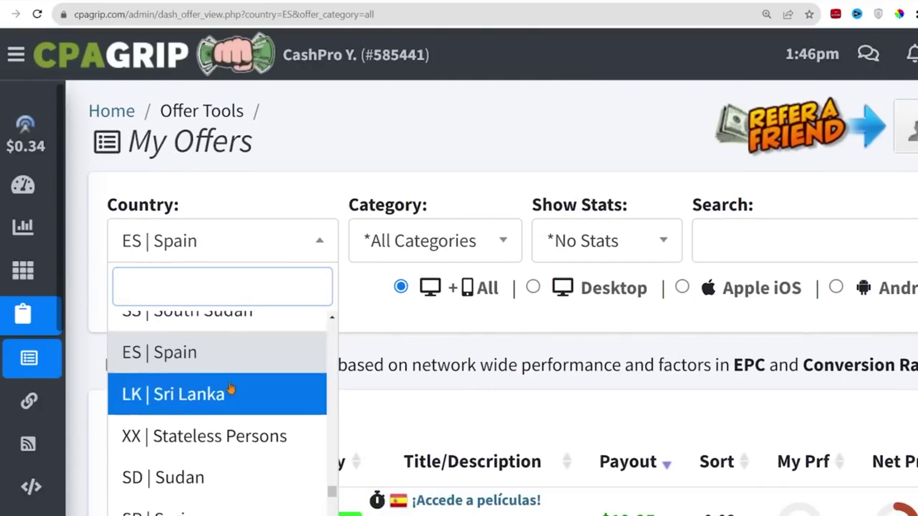
scroll(220, 430, up, 15)
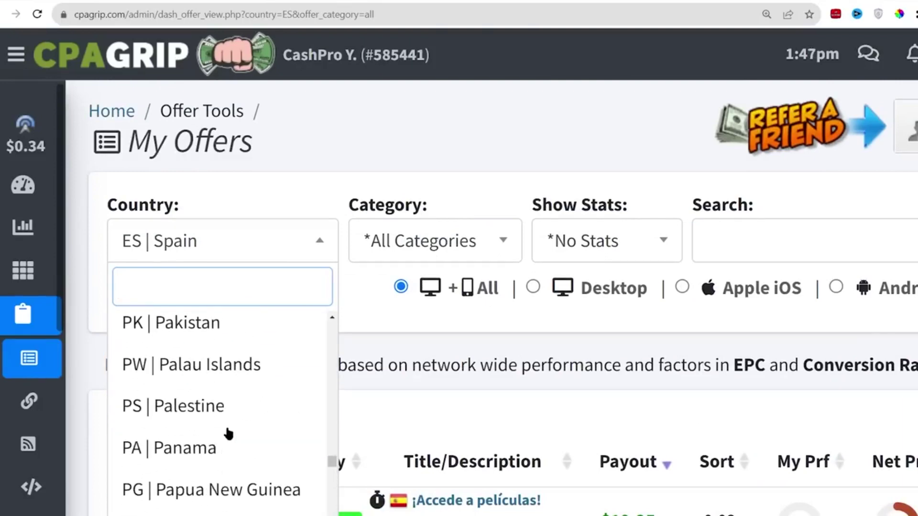
scroll(236, 406, up, 5)
scroll(270, 357, up, 15)
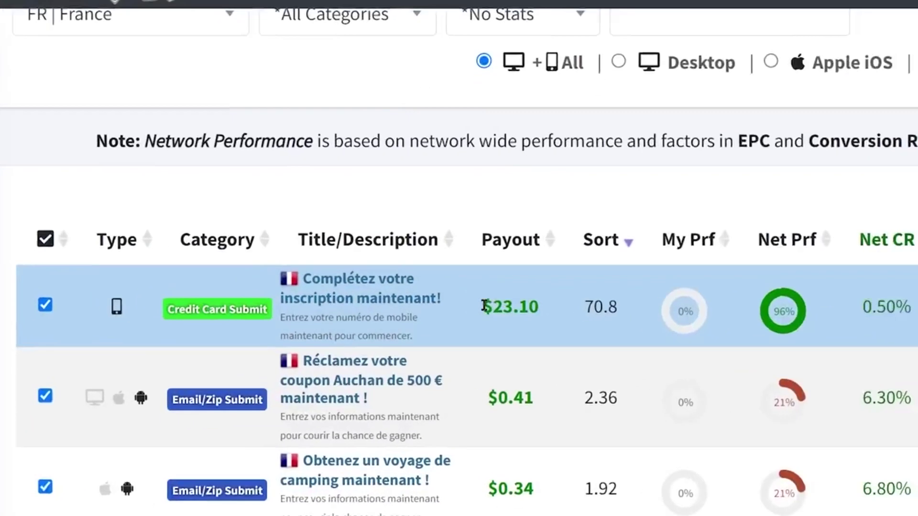
drag(482, 456, 531, 456)
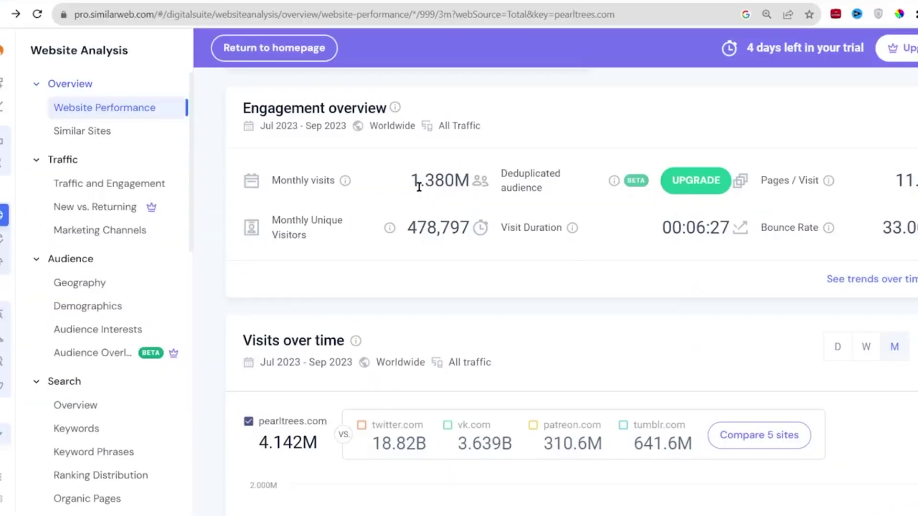
- Switch to Similarweb and examine the monthly visits and monthly unique visitors of pearltrees.com
drag(412, 186, 454, 183)
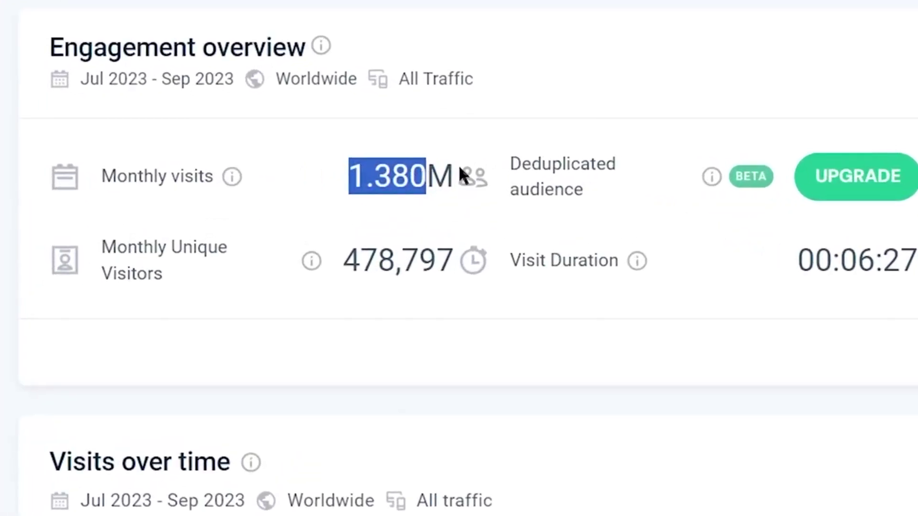
drag(343, 261, 450, 265)
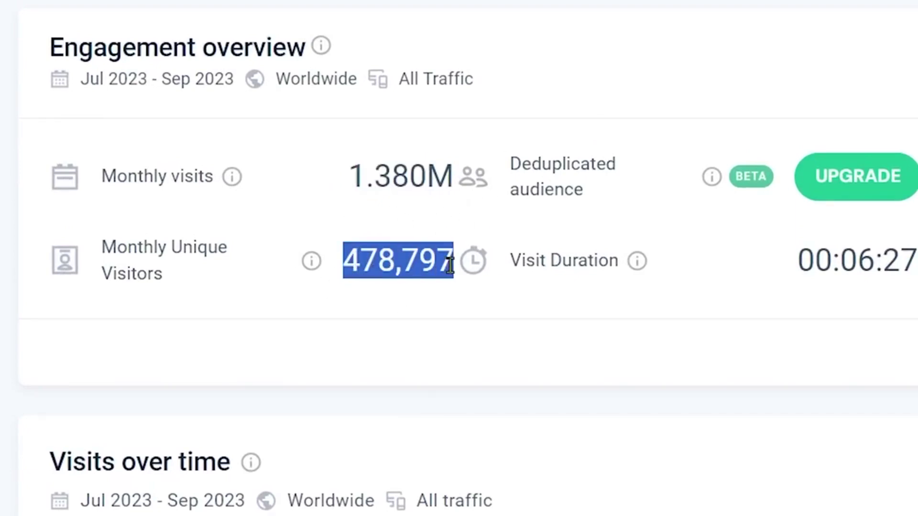
drag(162, 272, 102, 257)
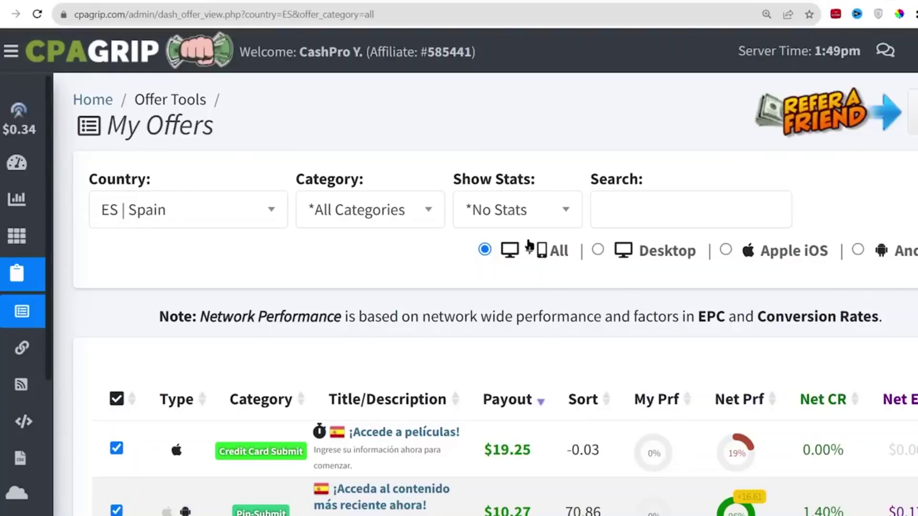
- Switch to CPAGrip, filter the offers by France and sort them by highest payout
click(238, 224)
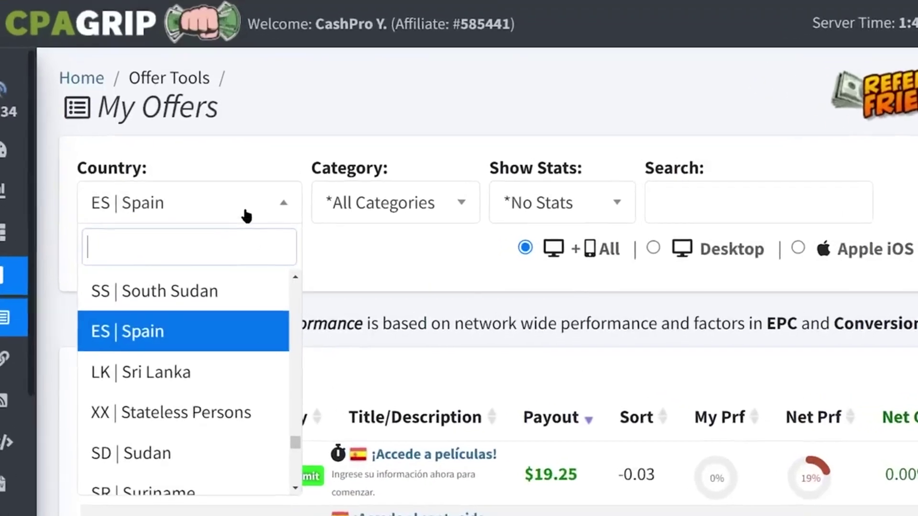
text(fran)
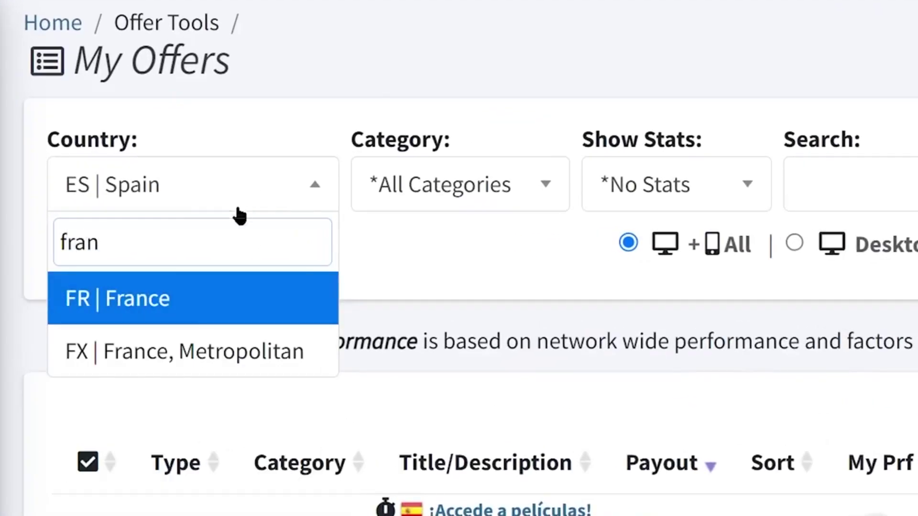
click(260, 304)
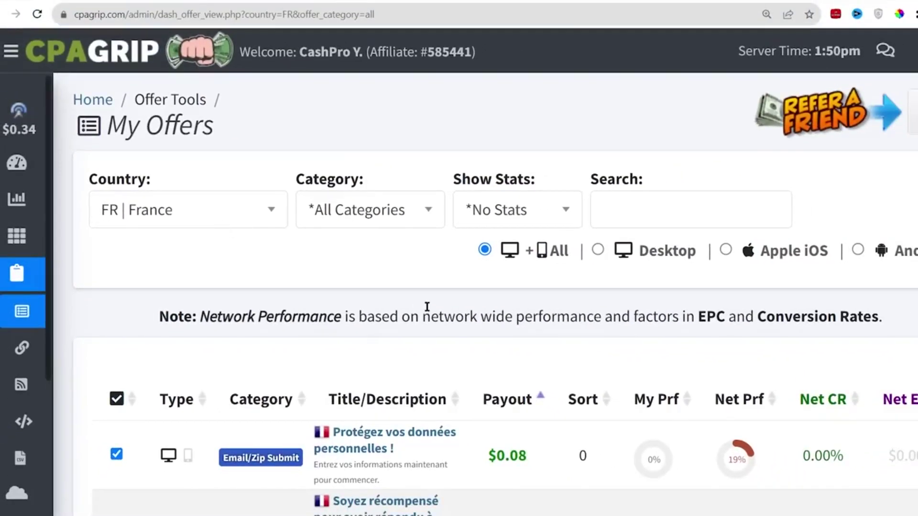
scroll(700, 354, down, 1)
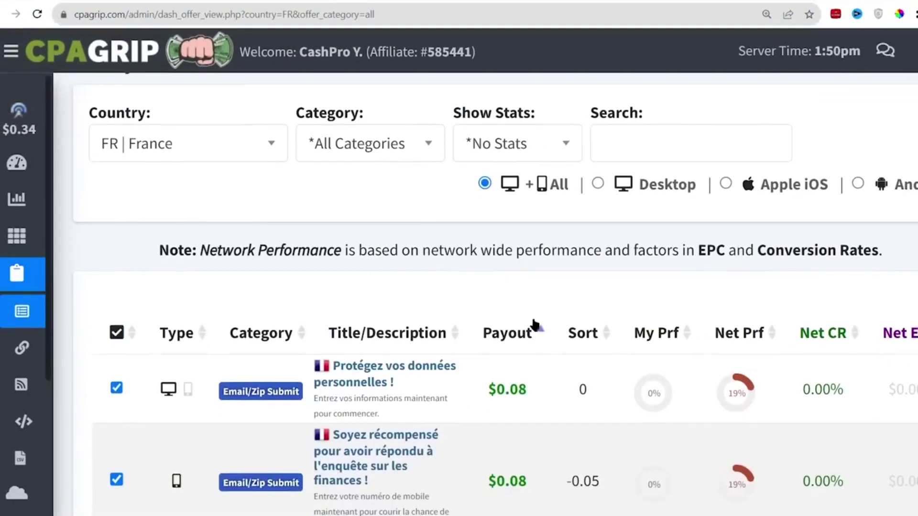
click(524, 341)
- Examine the payouts of the highest-paying Credit Card Submit offers for France
scroll(523, 338, down, 3)
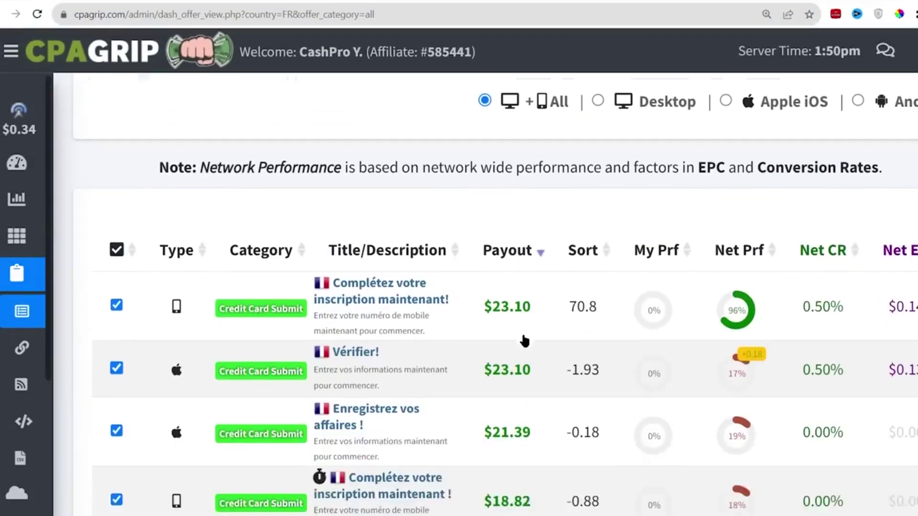
mouse_move(485, 260)
mouse_down()
mouse_move(538, 258)
mouse_move(472, 259)
mouse_up()
scroll(539, 259, down, 2)
scroll(541, 261, up, 1)
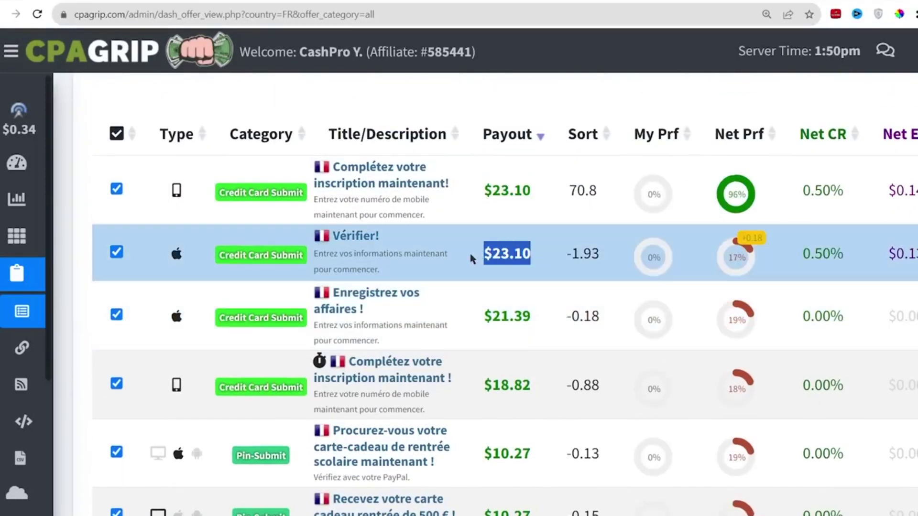
drag(539, 318, 474, 327)
scroll(572, 314, down, 3)
drag(538, 254, 490, 256)
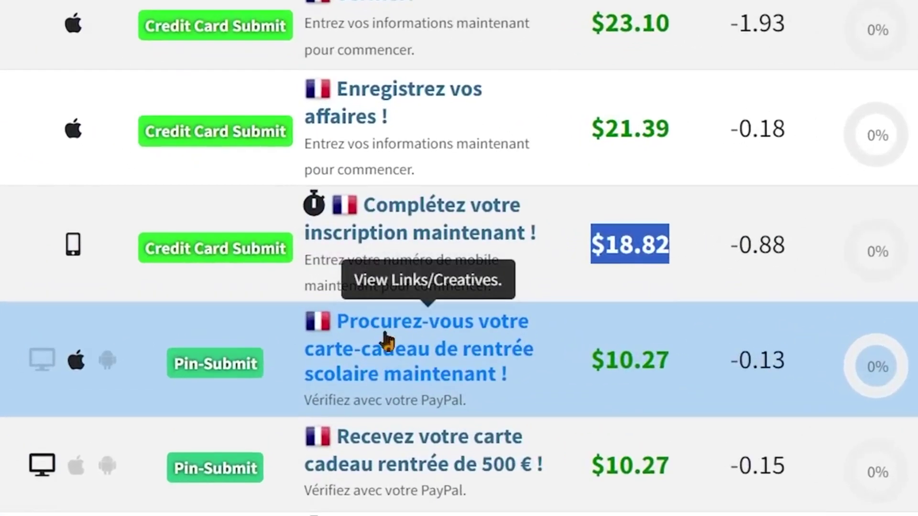
- Examine the payouts of the French Pin-Submit offers and check the supported devices of the 500 € back-to-school gift card offer
scroll(662, 402, down, 3)
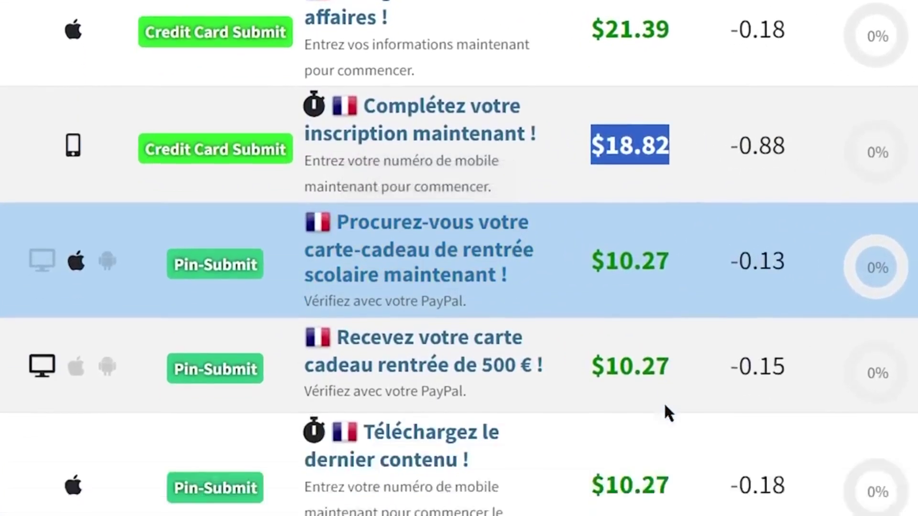
scroll(652, 400, down, 2)
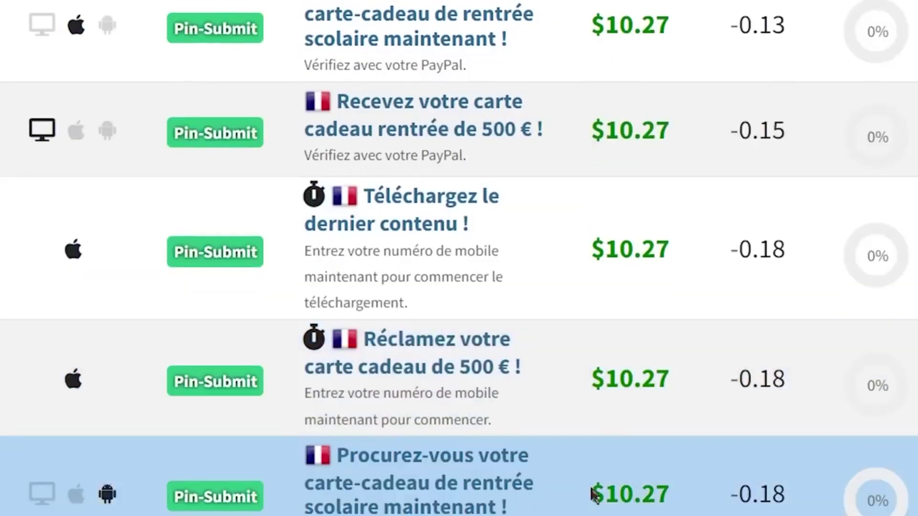
scroll(648, 471, up, 4)
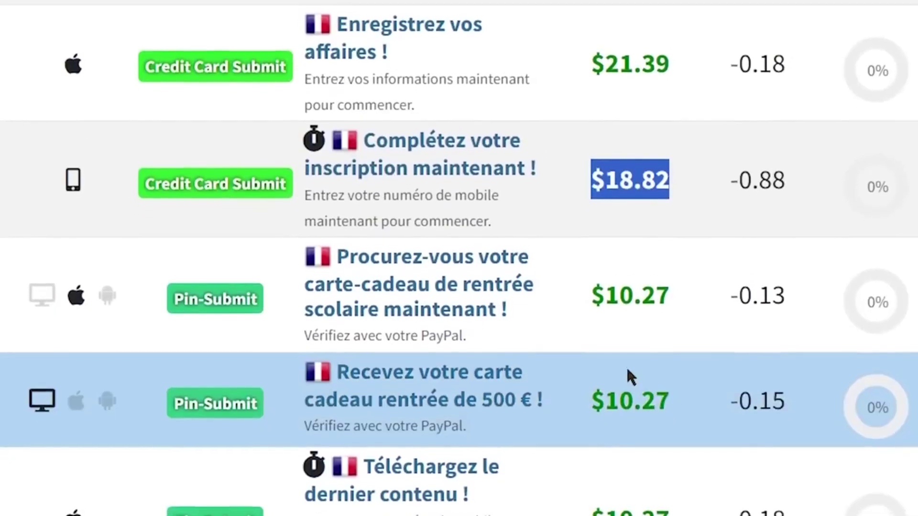
scroll(627, 370, down, 1)
drag(592, 363, 681, 363)
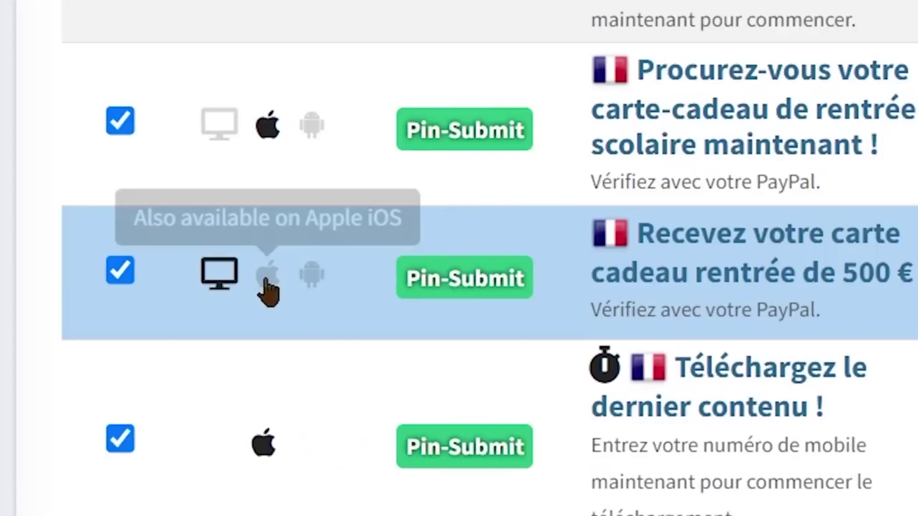
mouse_move(310, 280)
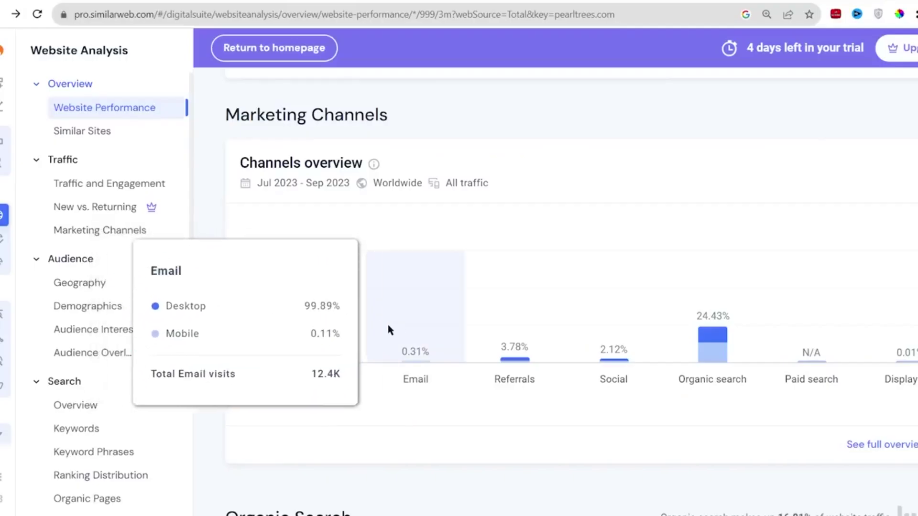
- Switch to Similarweb and inspect the social and organic search traffic in the marketing channels overview of pearltrees.com
mouse_move(540, 332)
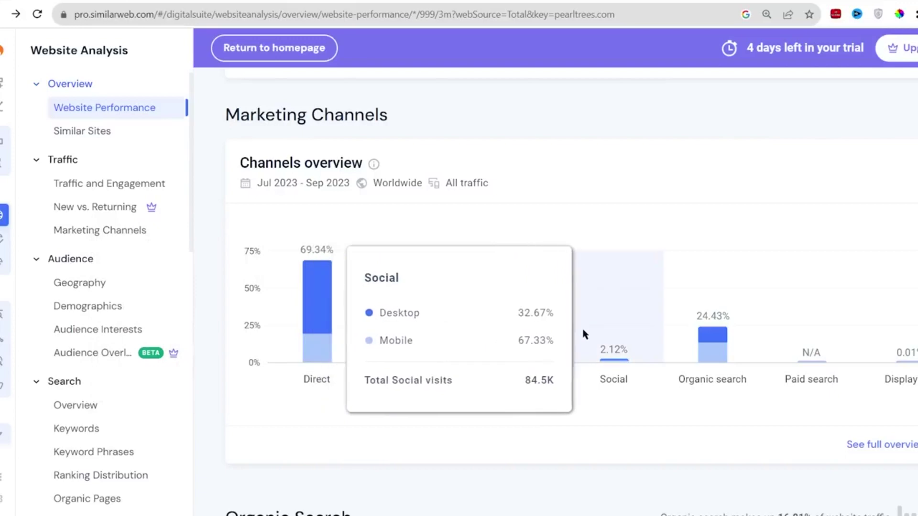
mouse_move(717, 335)
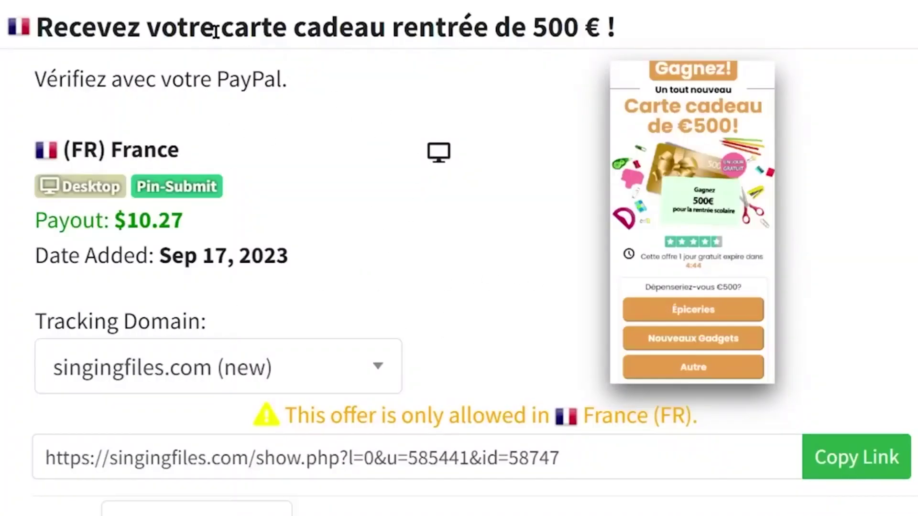
- Switch to the CPAGrip offer details and copy the title "Recevez votre carte cadeau rentrée de 500 € !"
triple_click(341, 28)
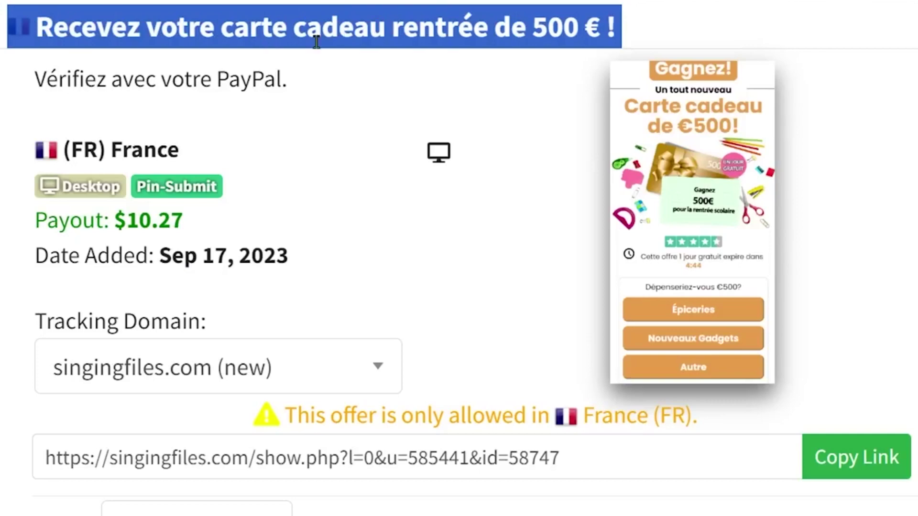
right_click(341, 43)
click(377, 59)
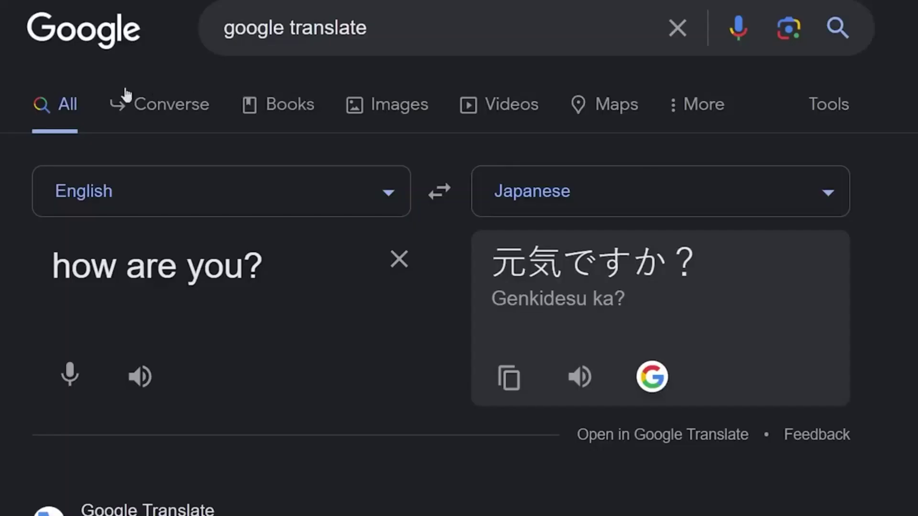
- Switch to Google Translate and set it to translate from French to English
click(846, 213)
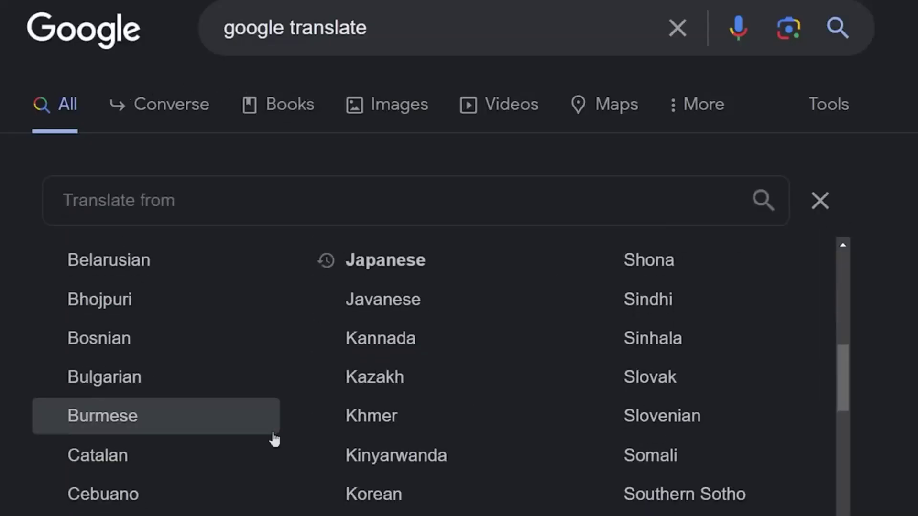
scroll(172, 441, down, 9)
scroll(129, 483, down, 8)
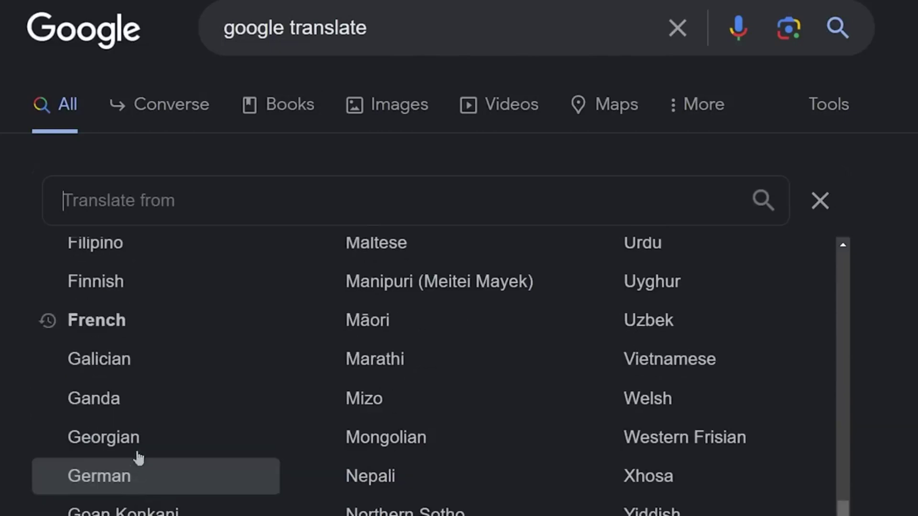
click(149, 328)
- Replace the sample text with the copied offer title, remove the stray question mark and highlight the English translation
drag(52, 270, 302, 272)
key(ctrl+v)
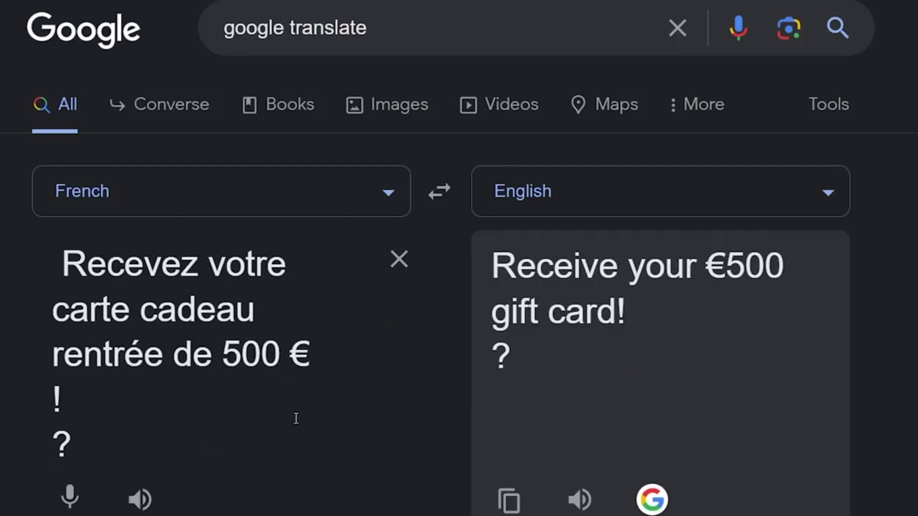
key(BackSpace)
key(Delete)
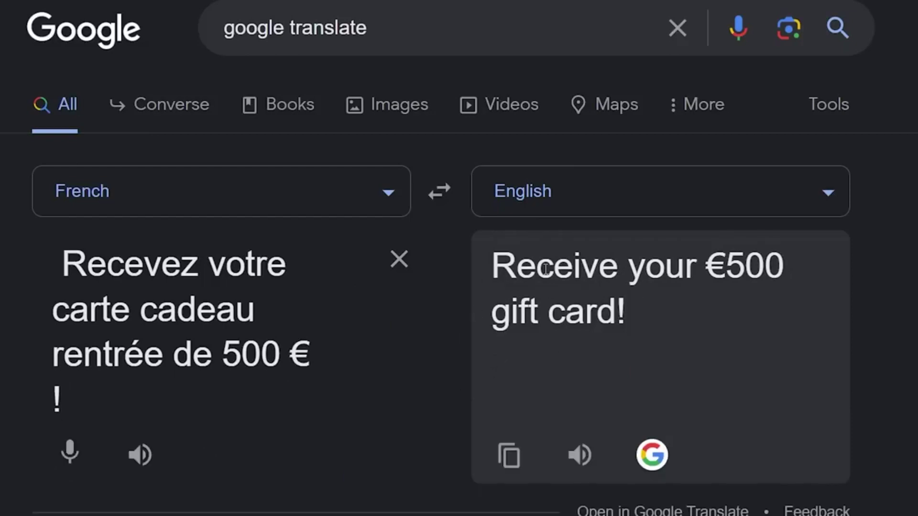
triple_click(637, 319)
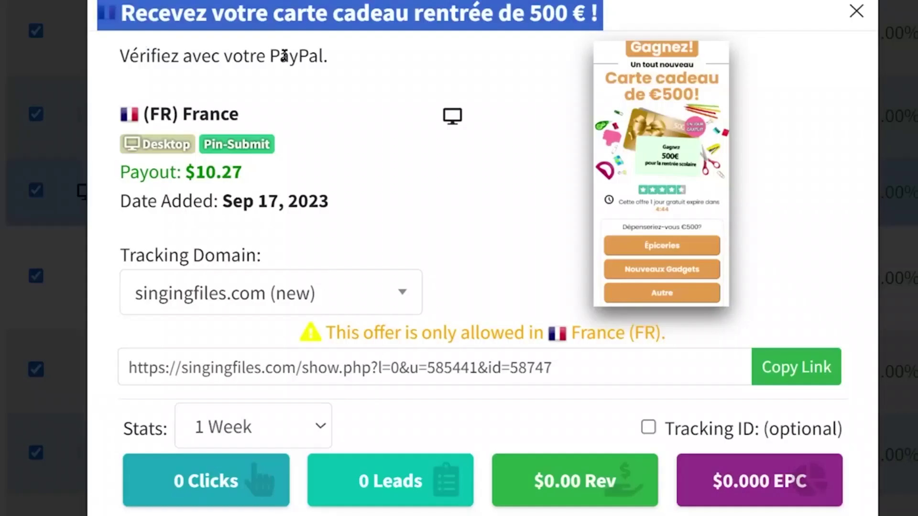
- Translate the offer description "Vérifiez avec votre PayPal." into English with Google Translate, and highlight "PayPal" in the CPAGrip offer description
triple_click(285, 55)
right_click(285, 56)
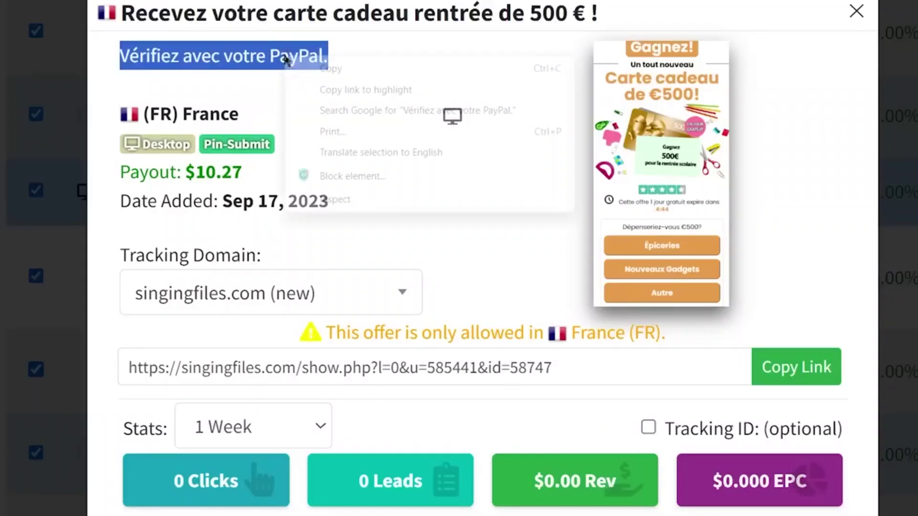
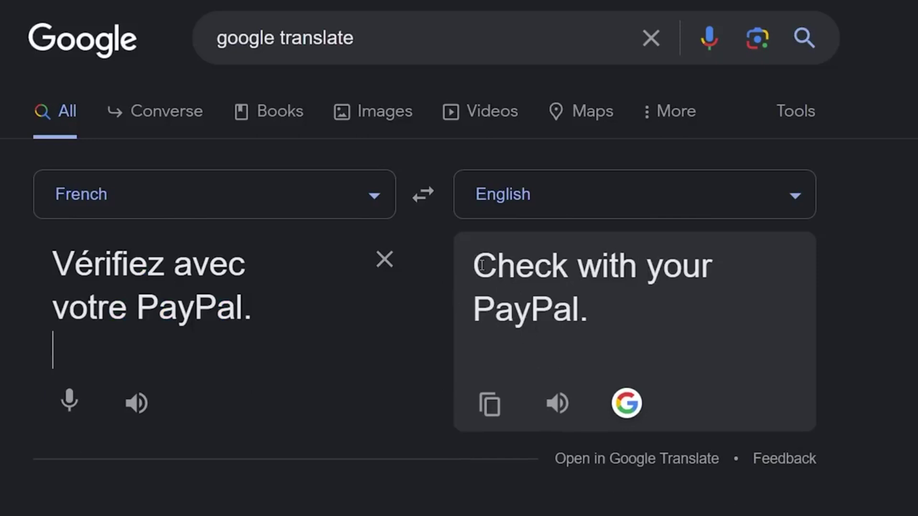
drag(476, 266, 604, 312)
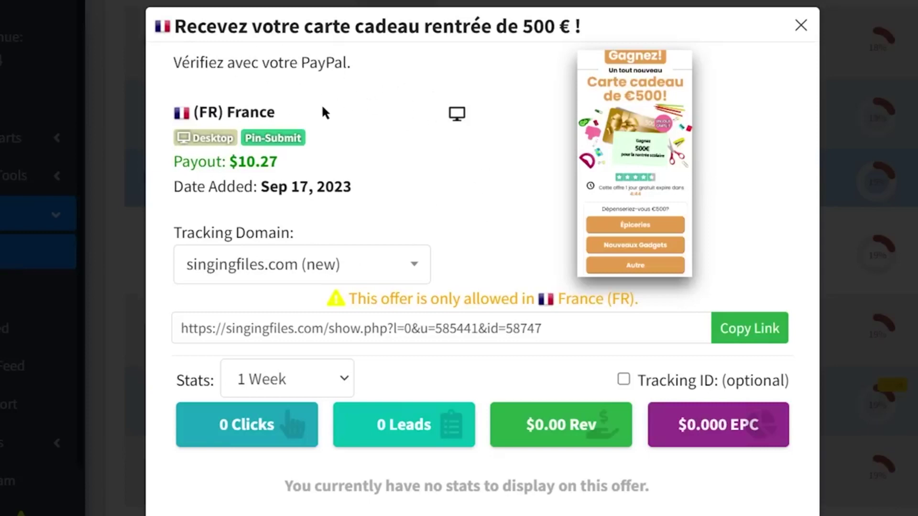
double_click(325, 66)
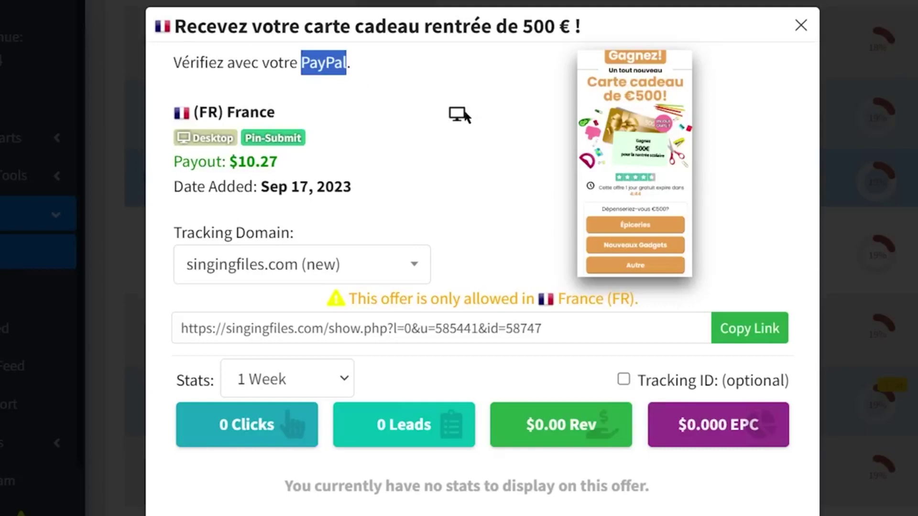
- Highlight the offer's payout amount, set its tracking domain to doctoredits.com (new) and copy the offer link
drag(237, 163, 288, 161)
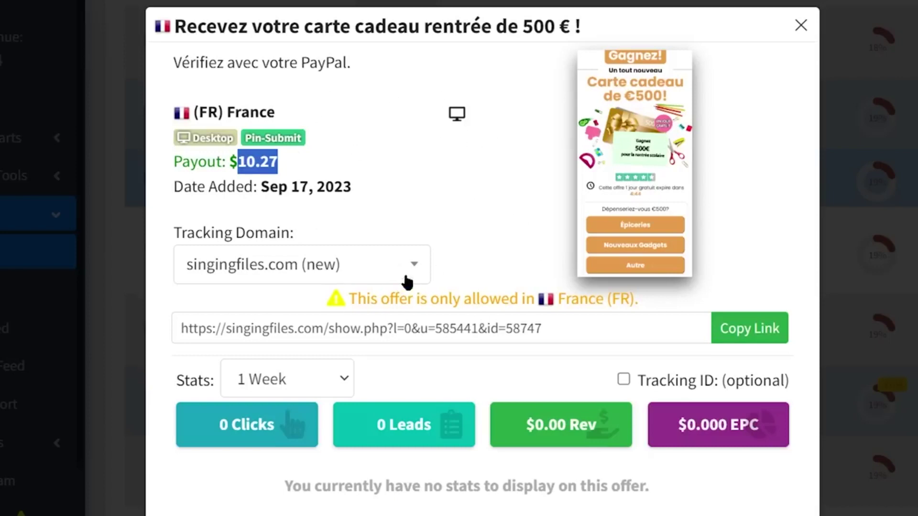
click(352, 272)
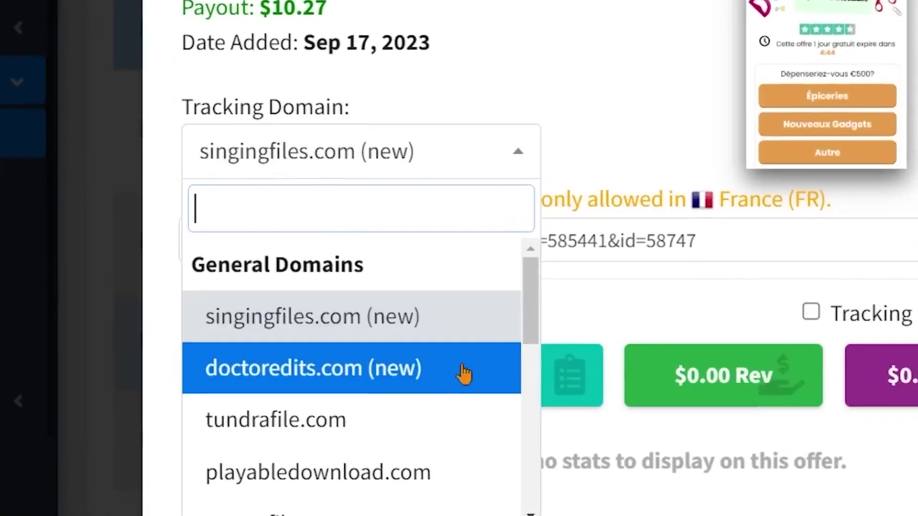
scroll(303, 334, down, 2)
scroll(408, 322, up, 2)
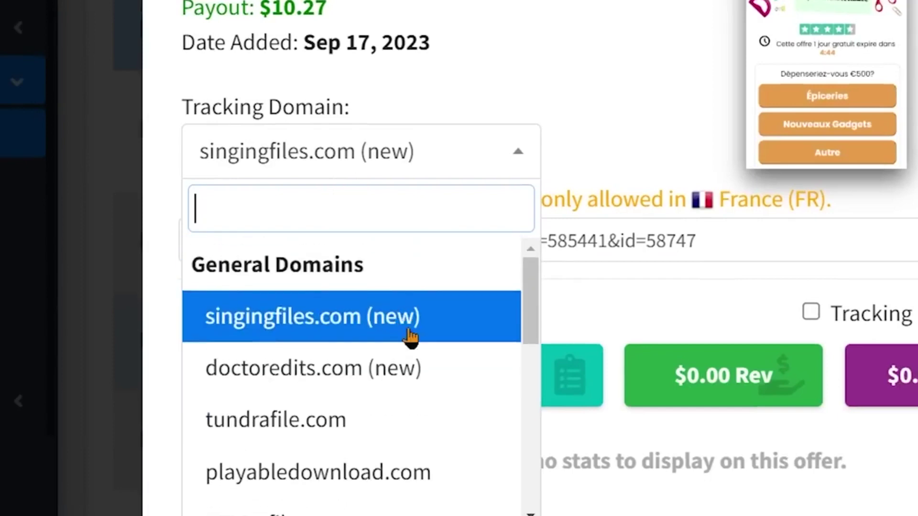
click(410, 380)
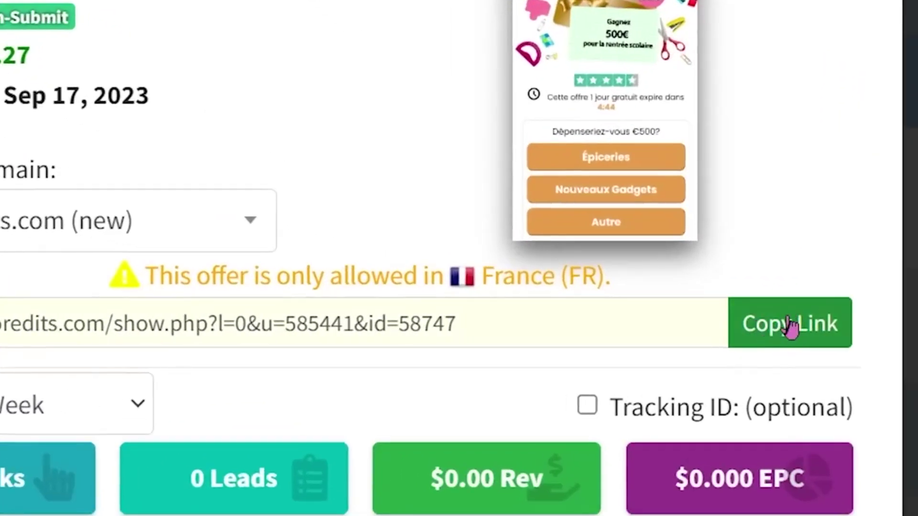
click(738, 332)
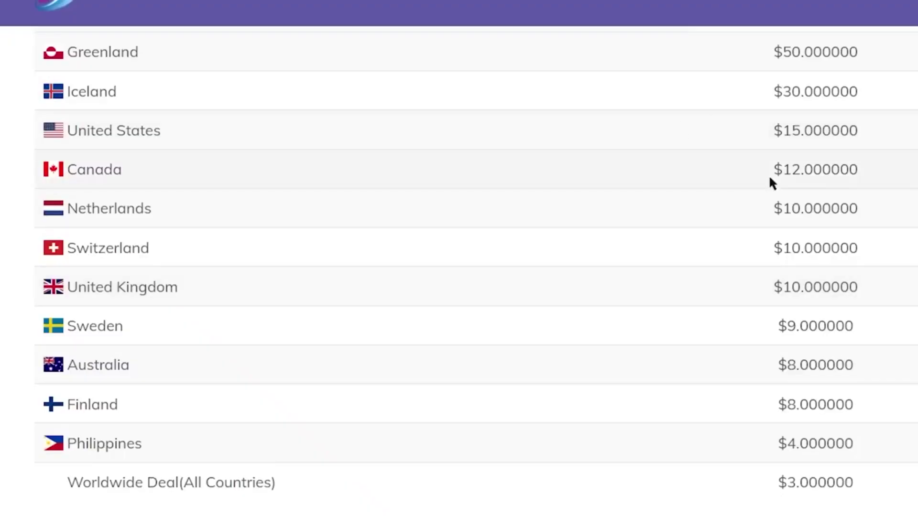
- Switch to ShortyEarn's payout rates and examine the desktop rates from Greenland down to Switzerland by highlighting them
drag(774, 52, 859, 51)
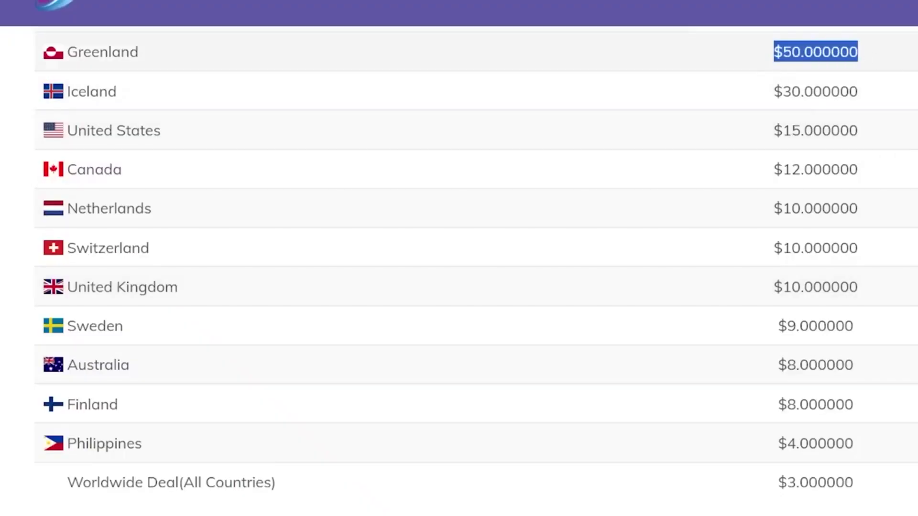
drag(773, 92, 858, 92)
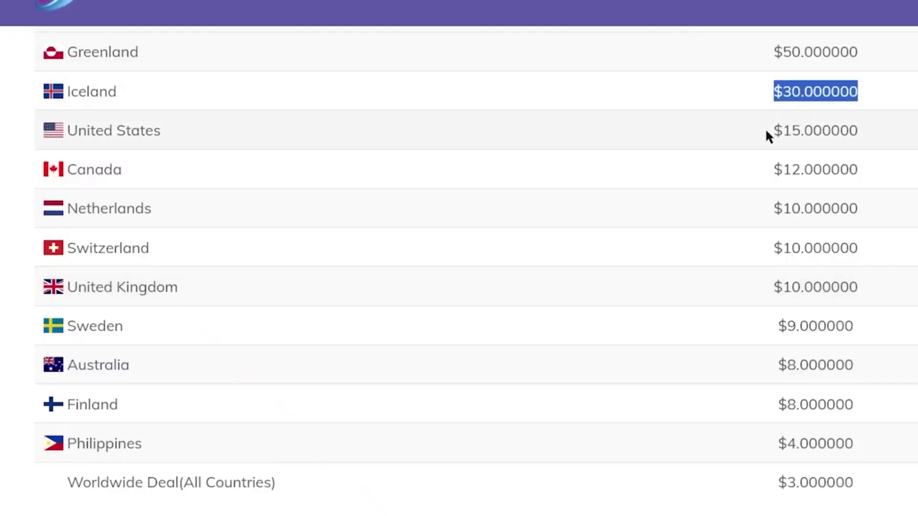
drag(766, 130, 886, 132)
drag(765, 170, 869, 171)
drag(773, 208, 896, 209)
drag(774, 250, 871, 254)
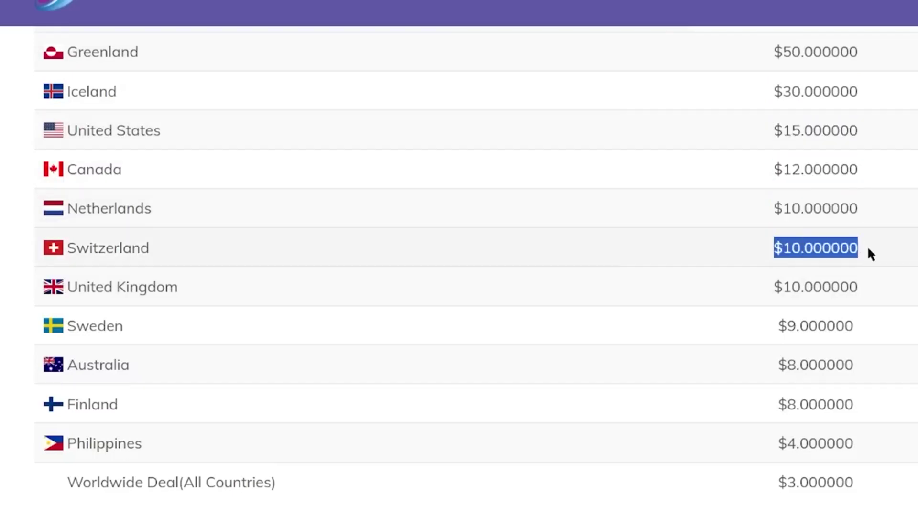
scroll(882, 230, up, 2)
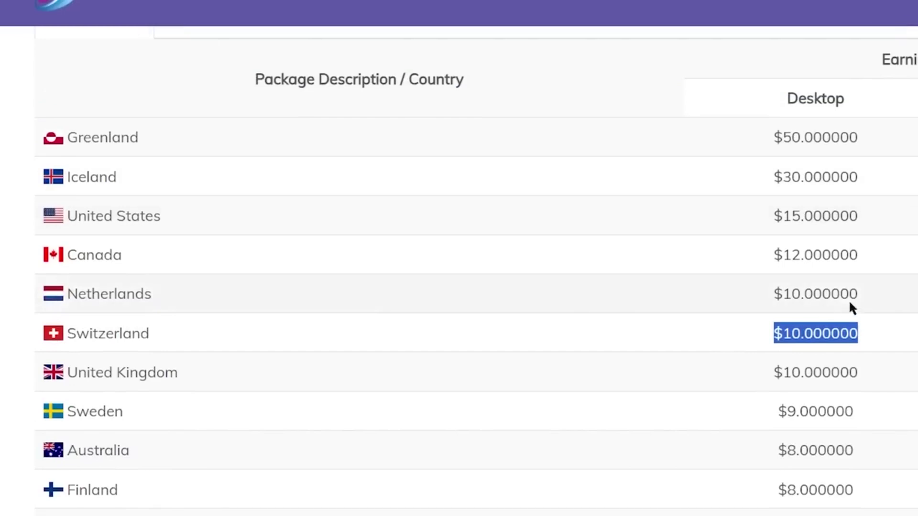
scroll(839, 264, down, 2)
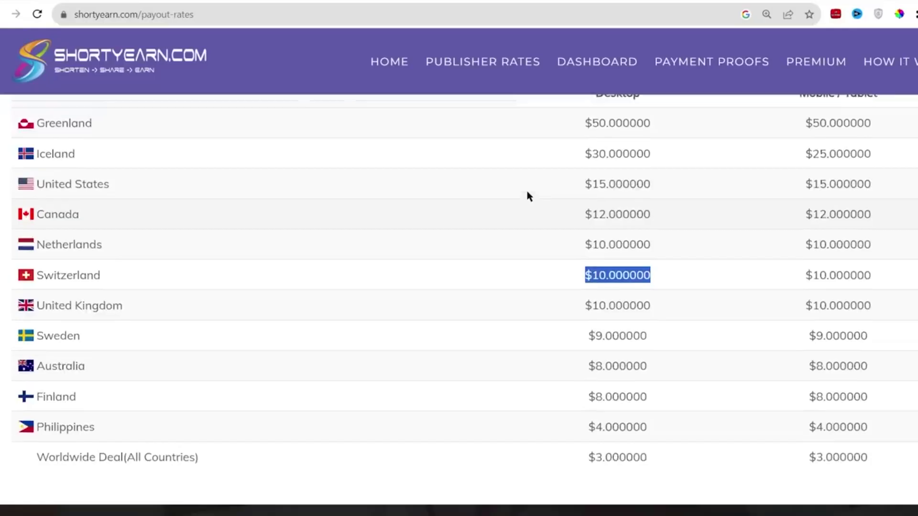
- Examine the Earnings per 1000 Views heading and highlight Greenland's row and desktop rate in the payout table
scroll(529, 196, up, 3)
drag(739, 186, 804, 188)
scroll(765, 213, down, 1)
triple_click(582, 181)
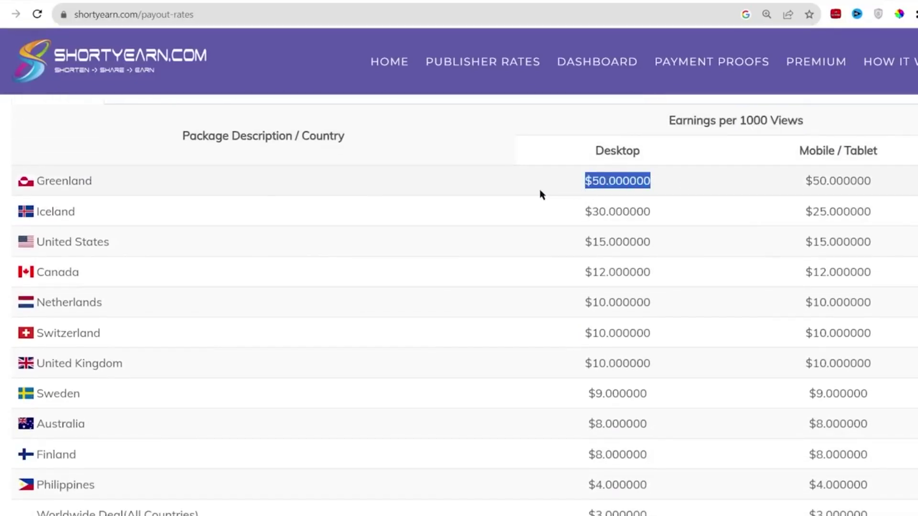
drag(92, 190, 23, 192)
drag(531, 182, 707, 185)
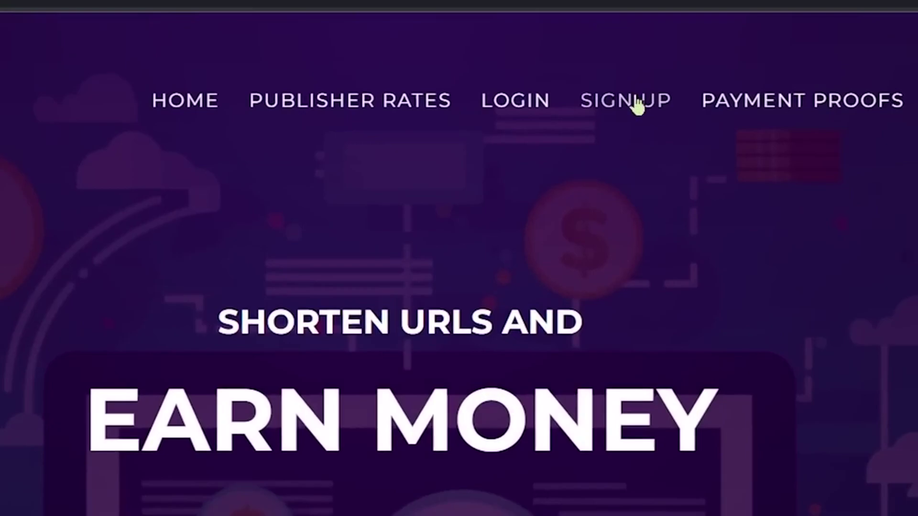
- Sign up on ShortyEarn and open the new shortened link form from the member dashboard
click(632, 103)
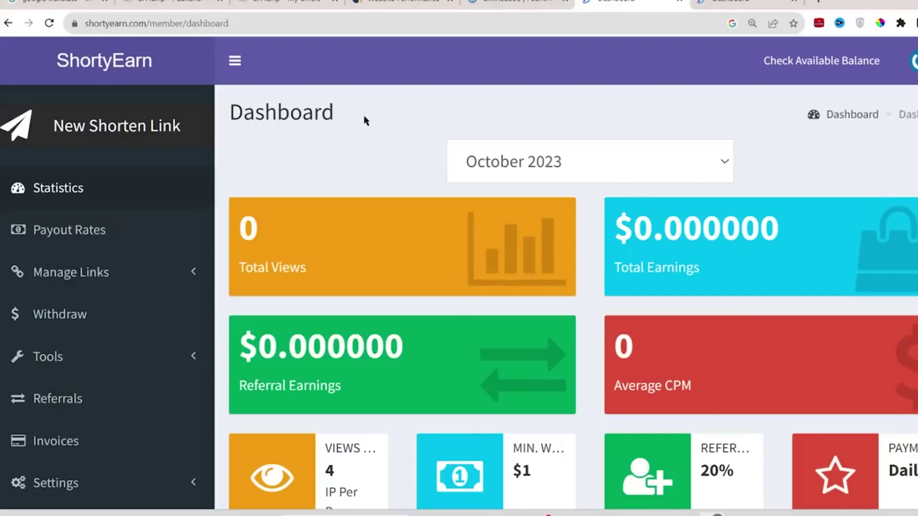
drag(365, 120, 227, 116)
click(398, 144)
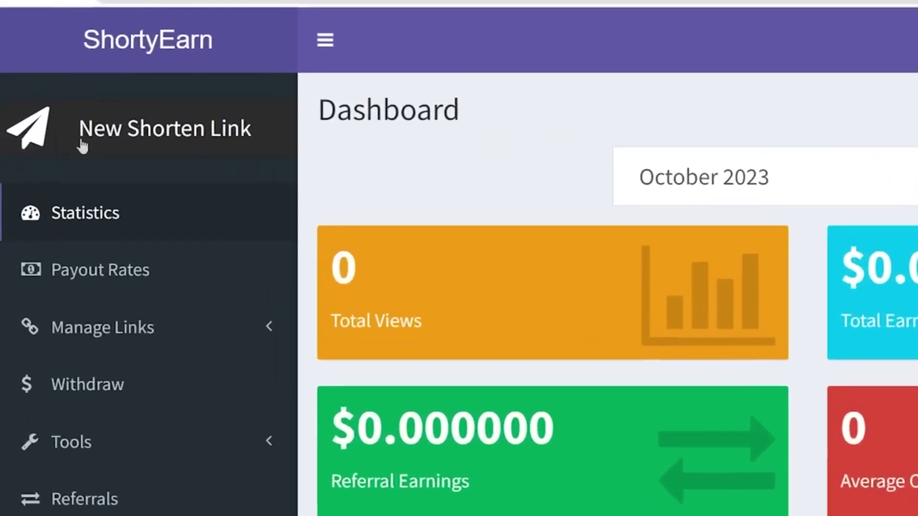
click(206, 138)
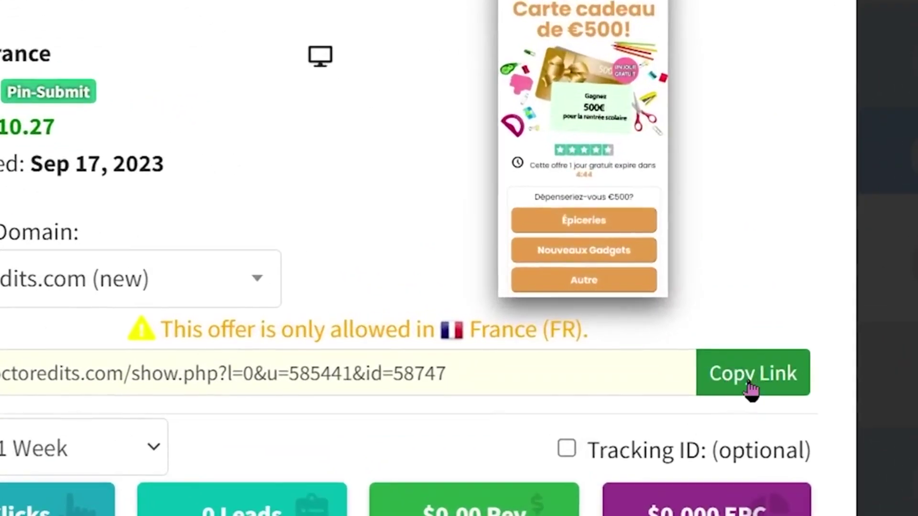
- Copy the doctoredits.com offer link from CPAGrip, shorten it in ShortyEarn without an alias and select the shortened link
click(752, 383)
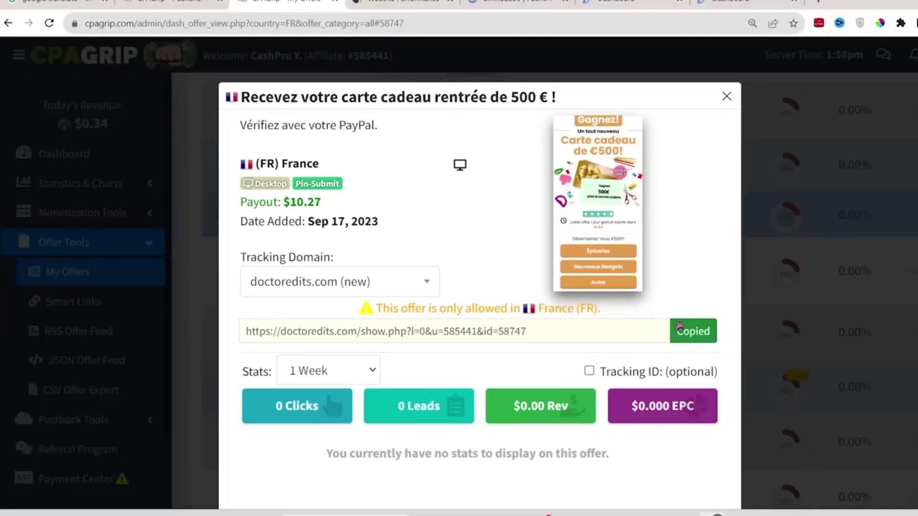
click(447, 167)
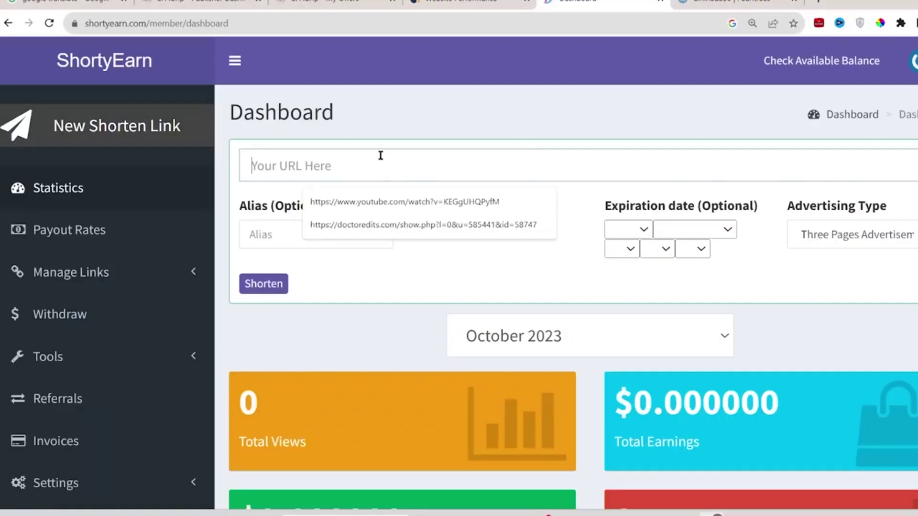
key(ctrl+v)
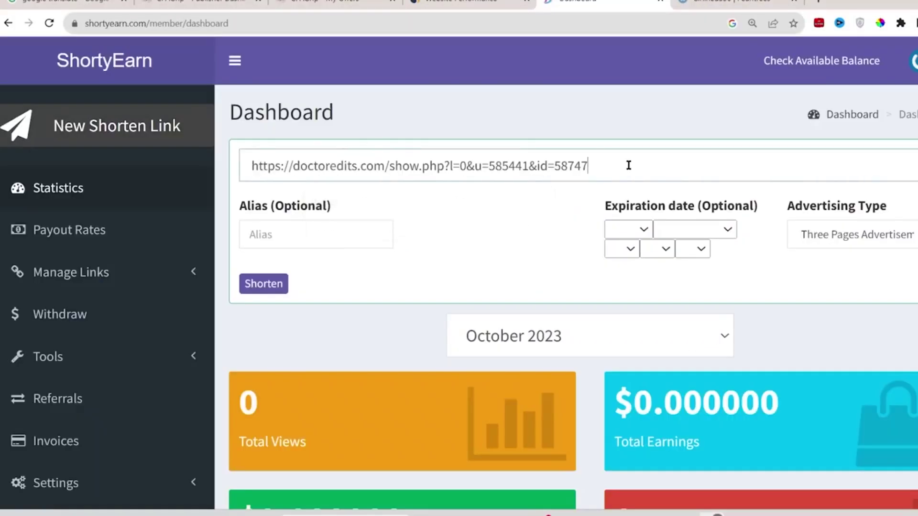
click(267, 286)
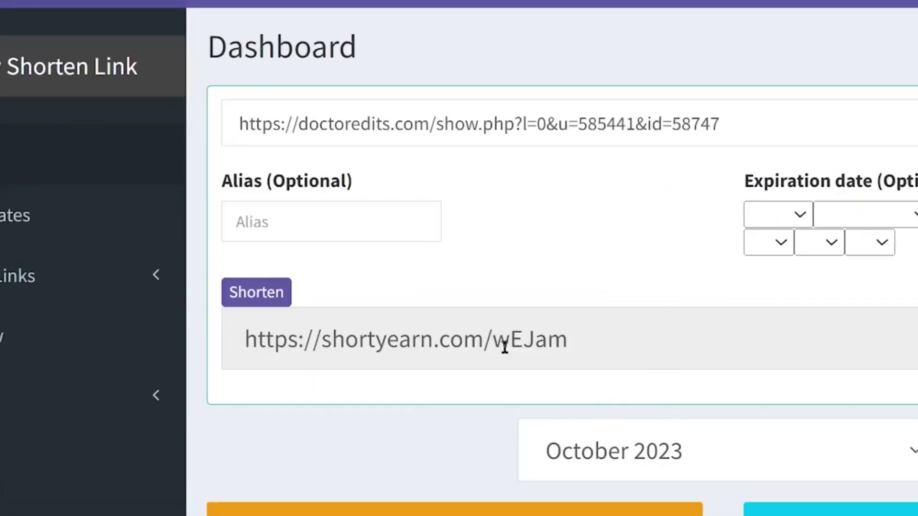
click(605, 348)
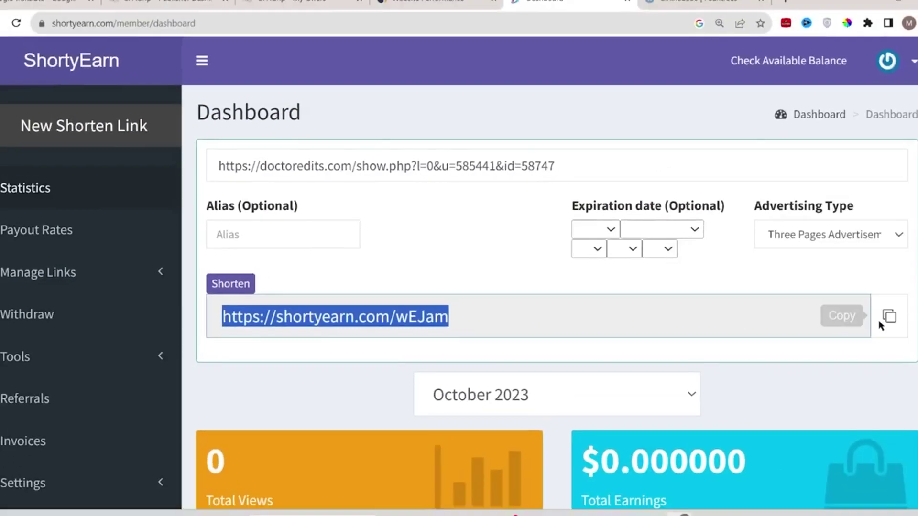
- Highlight the United States and Canada desktop rates on ShortyEarn's payout page, and the offer's payout amount on CPAGrip
click(437, 332)
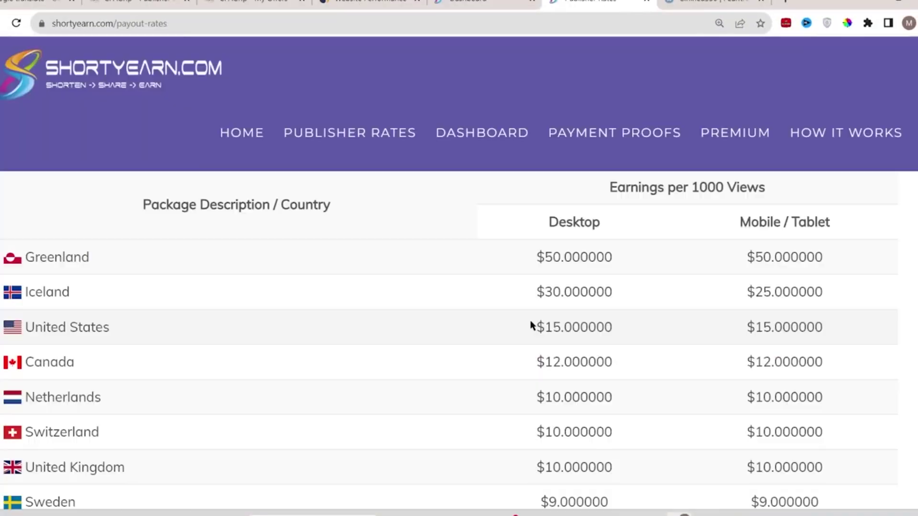
drag(531, 324, 621, 332)
drag(537, 362, 620, 366)
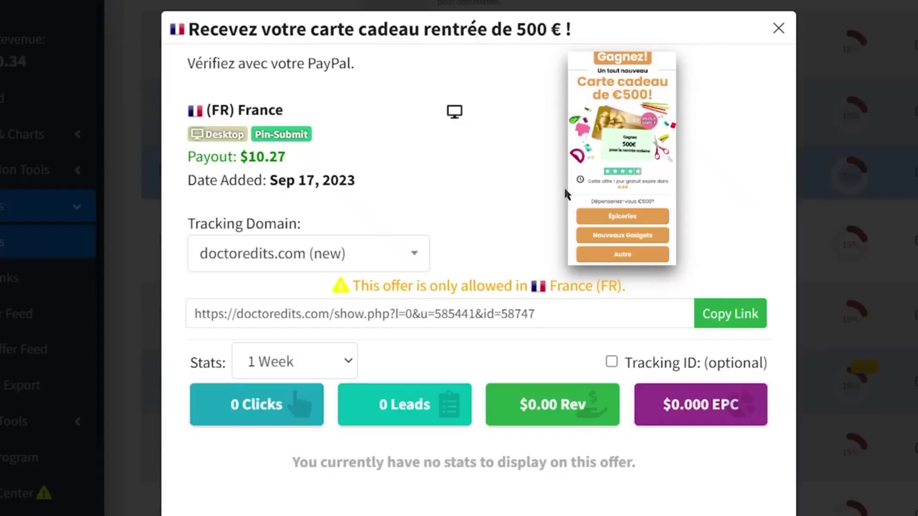
drag(247, 156, 301, 164)
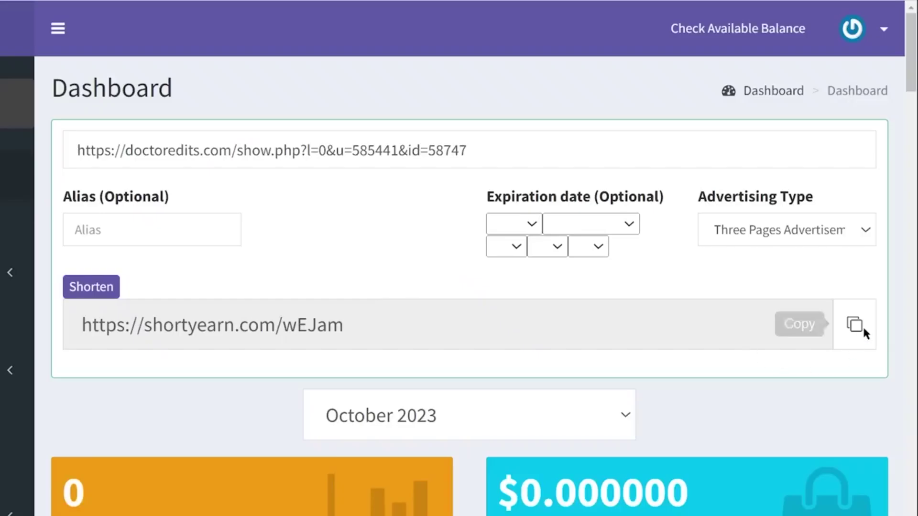
click(854, 322)
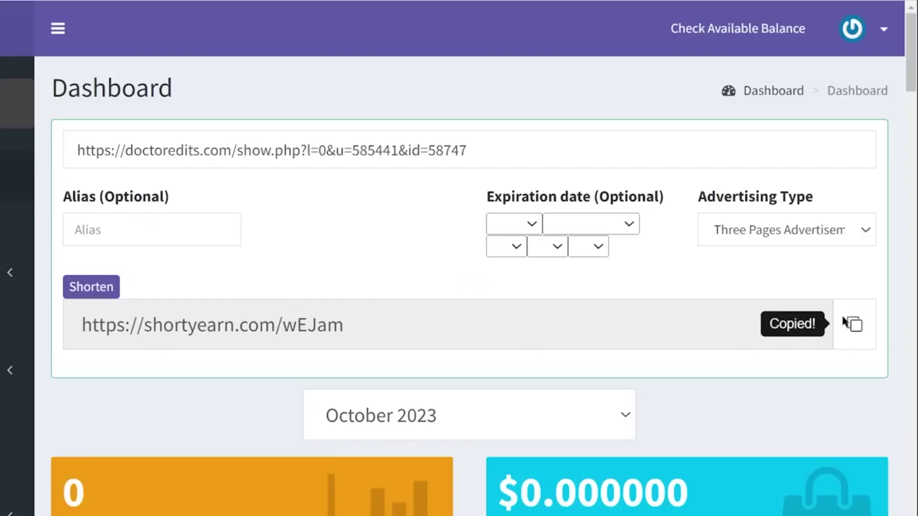
click(840, 322)
click(649, 327)
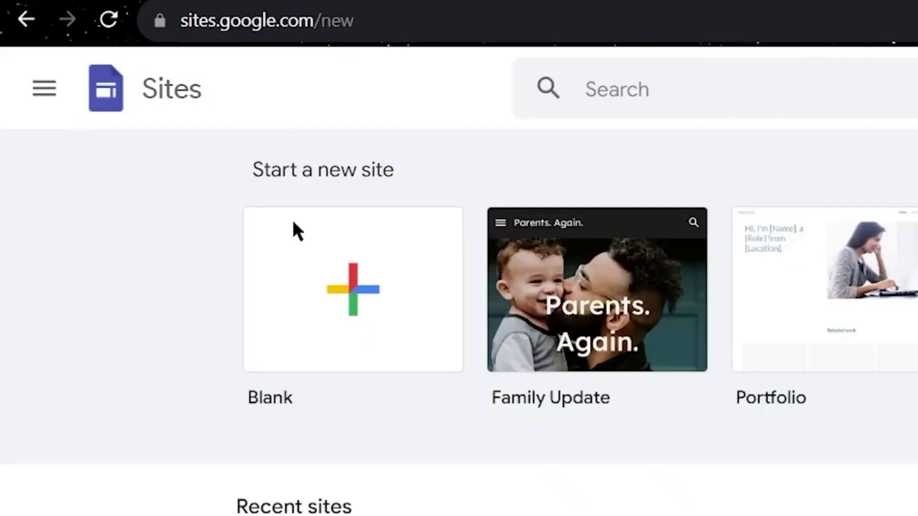
- Create a blank site in Google Sites and replace its header section with a text box
click(452, 346)
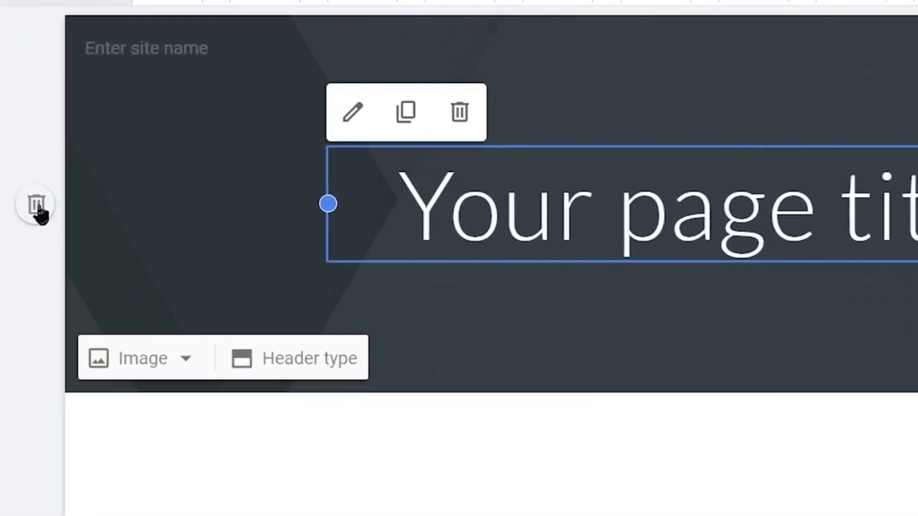
click(37, 205)
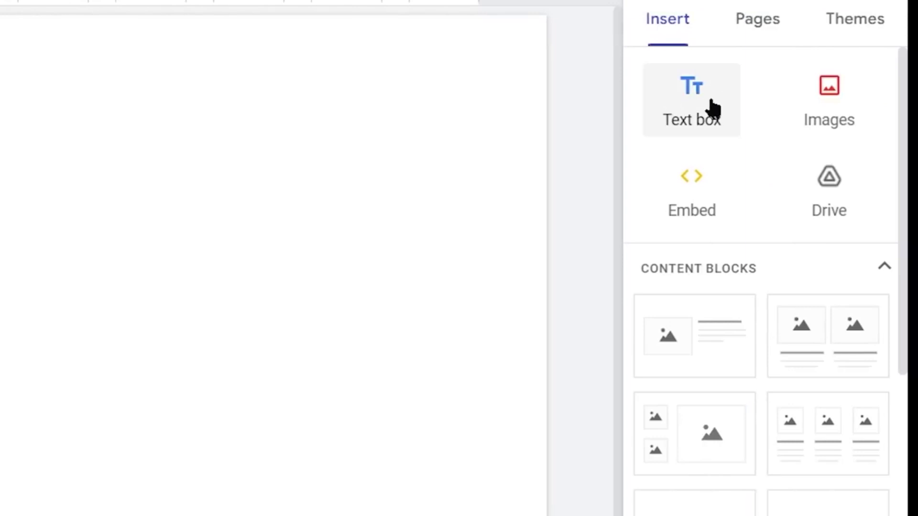
click(713, 106)
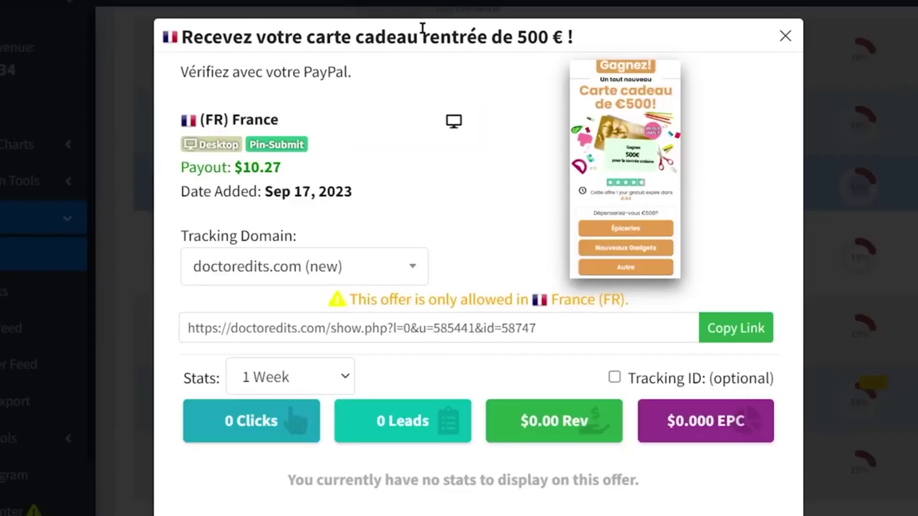
- Copy the offer title "Recevez votre carte cadeau rentrée de 500 € !" from CPAGrip and paste it into the Google Sites text box
triple_click(421, 37)
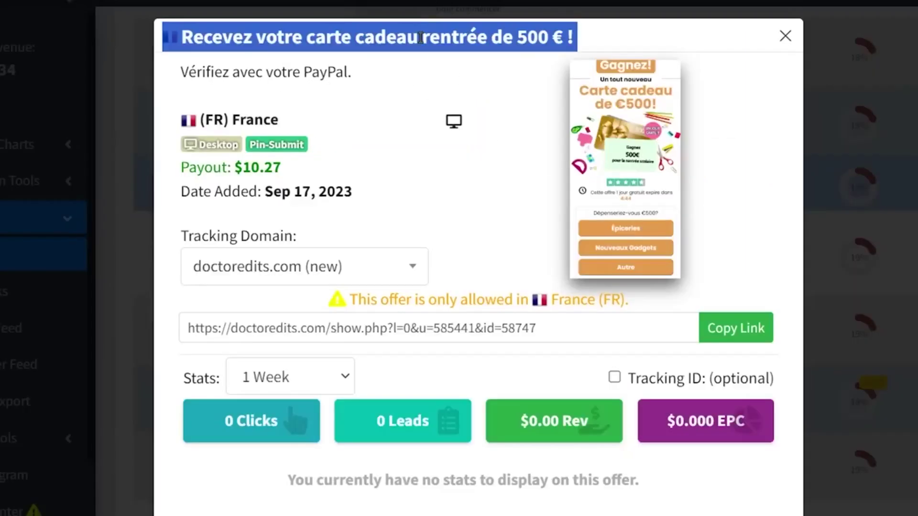
right_click(353, 36)
click(397, 50)
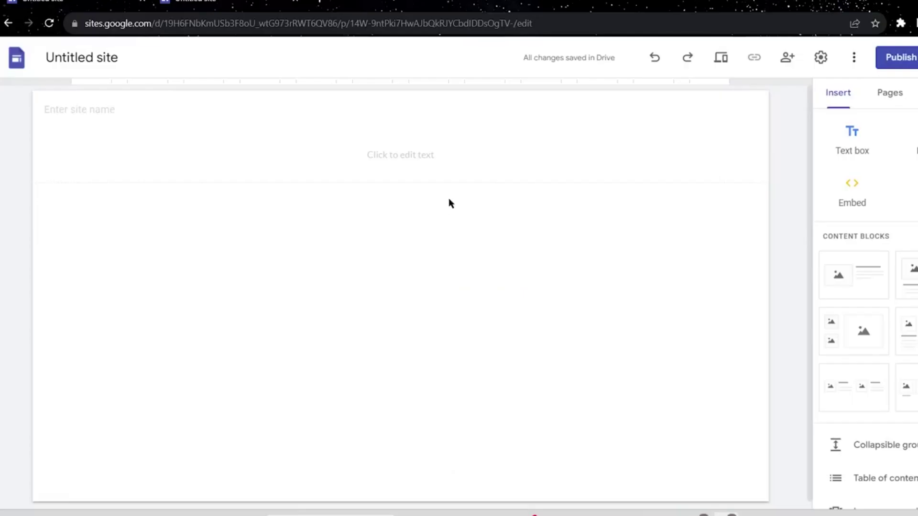
click(428, 153)
key(ctrl+v)
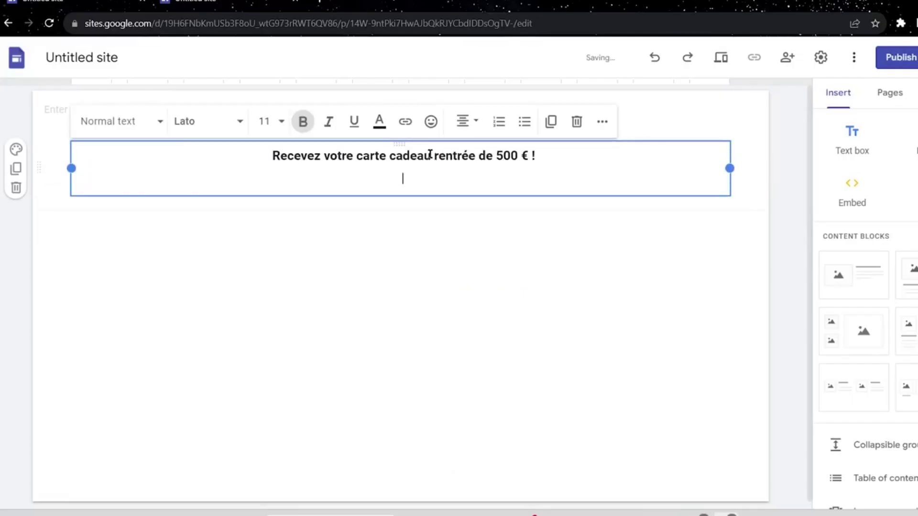
- Set the pasted offer title's font size to 36 and change its text colour
drag(461, 165, 276, 138)
click(282, 121)
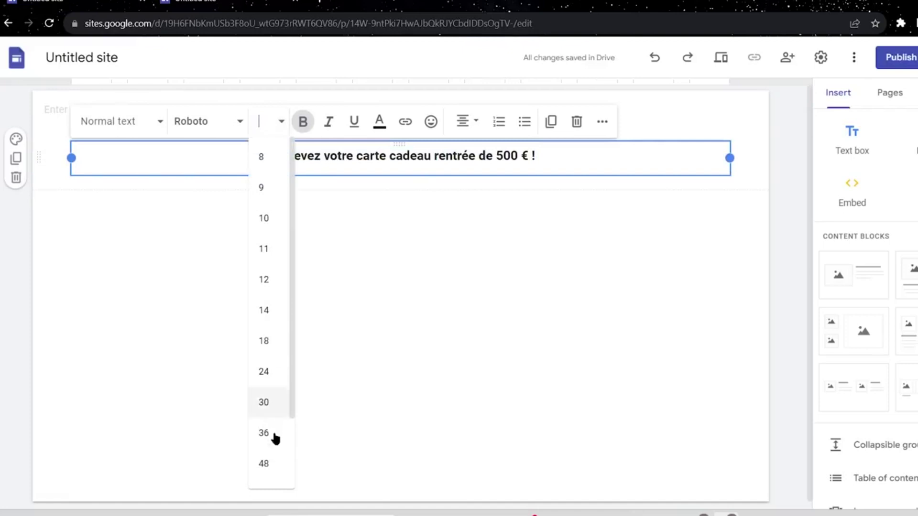
click(273, 434)
click(379, 122)
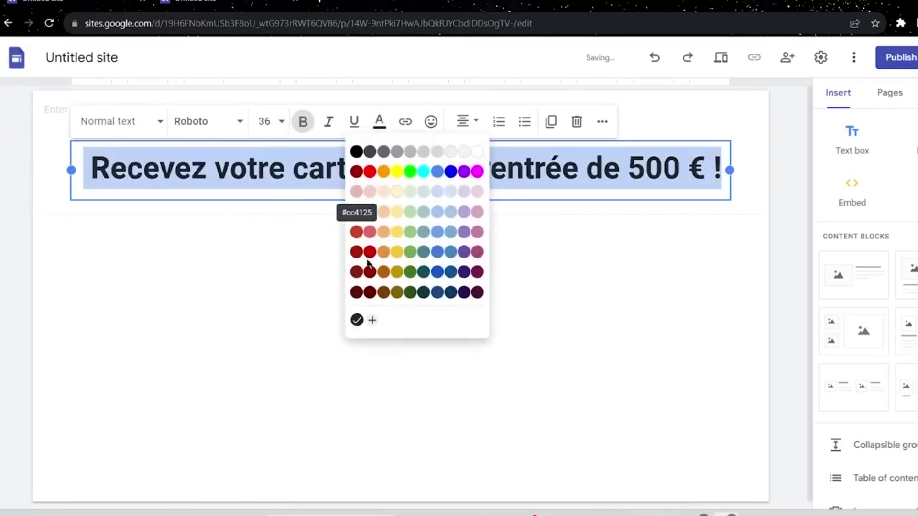
click(458, 266)
click(457, 263)
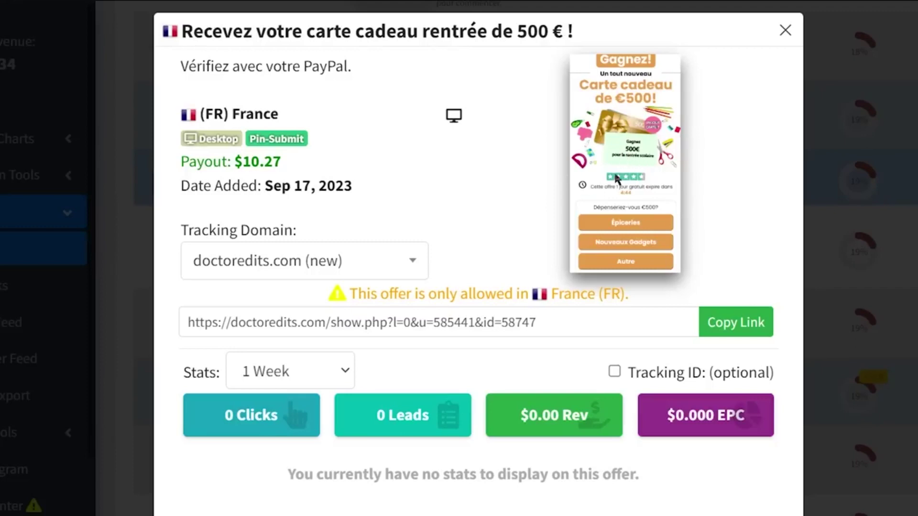
- Open the offer's preview image from CPAGrip at full size, save it, and upload it to the Google Sites page below the title
right_click(616, 119)
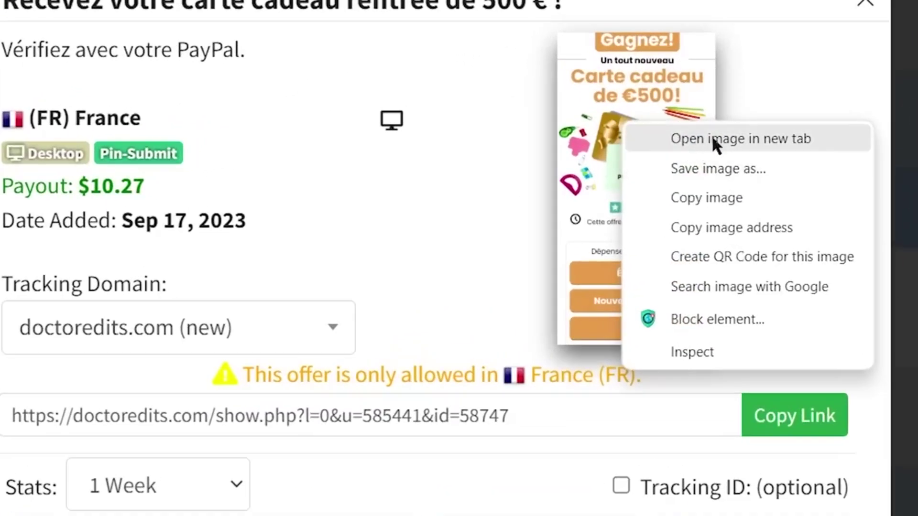
click(703, 141)
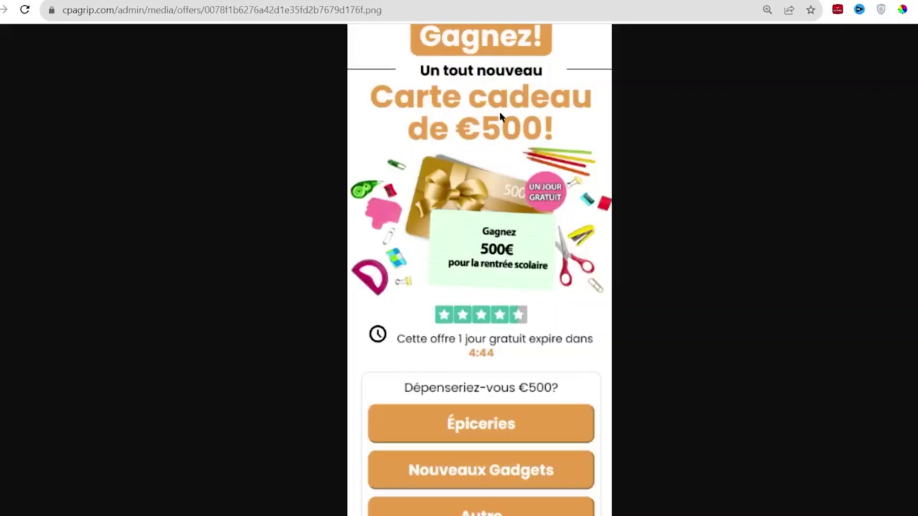
right_click(475, 148)
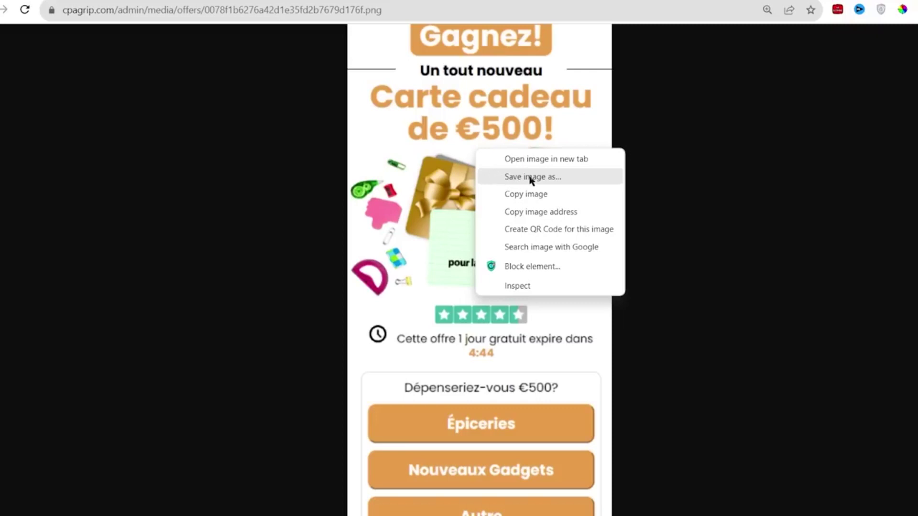
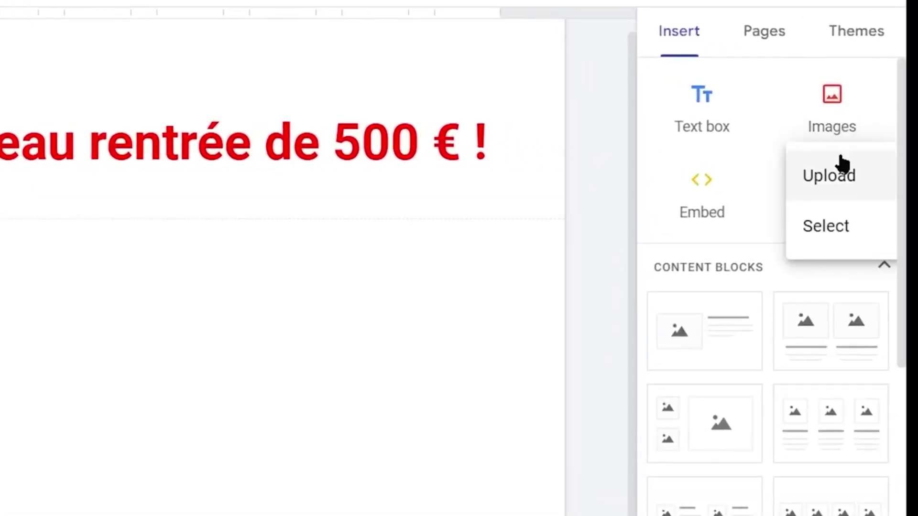
click(841, 167)
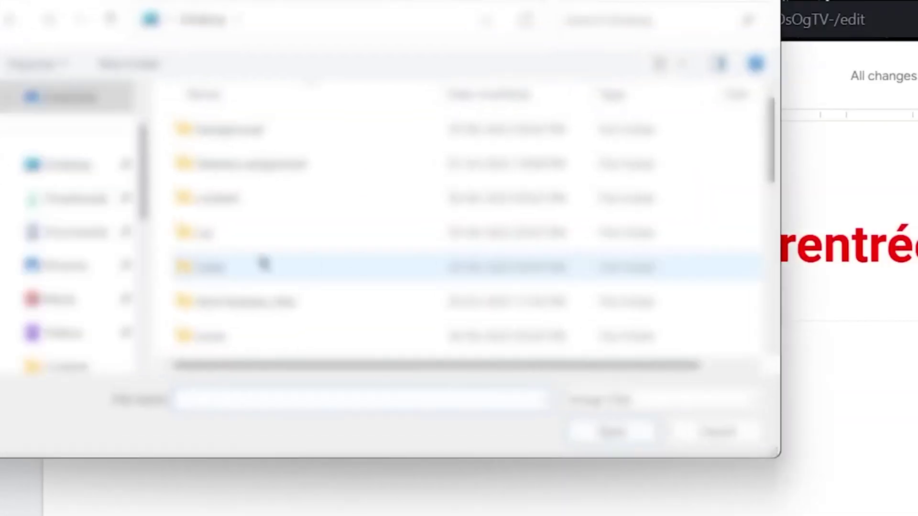
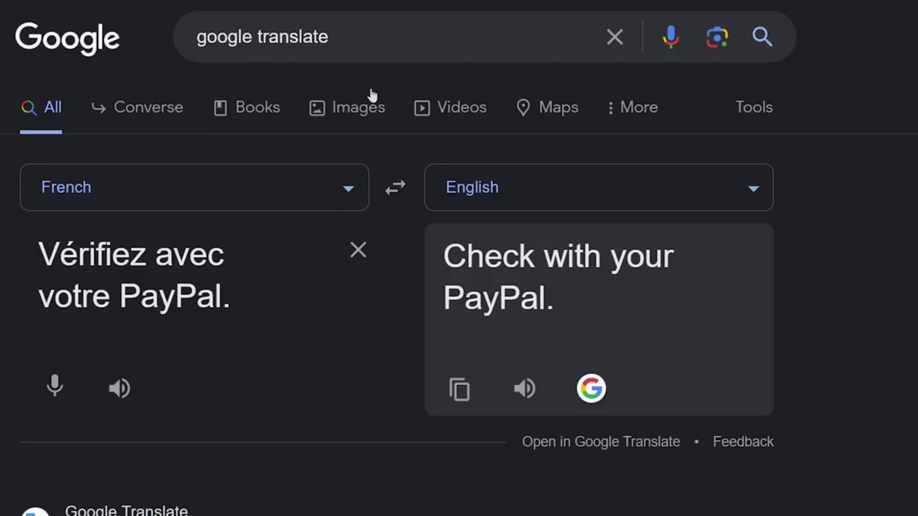
- Switch to Google Translate, reverse the languages to English-to-French, and translate "Click here to get €500!"
click(396, 189)
triple_click(267, 289)
text(Click here to get €500!)
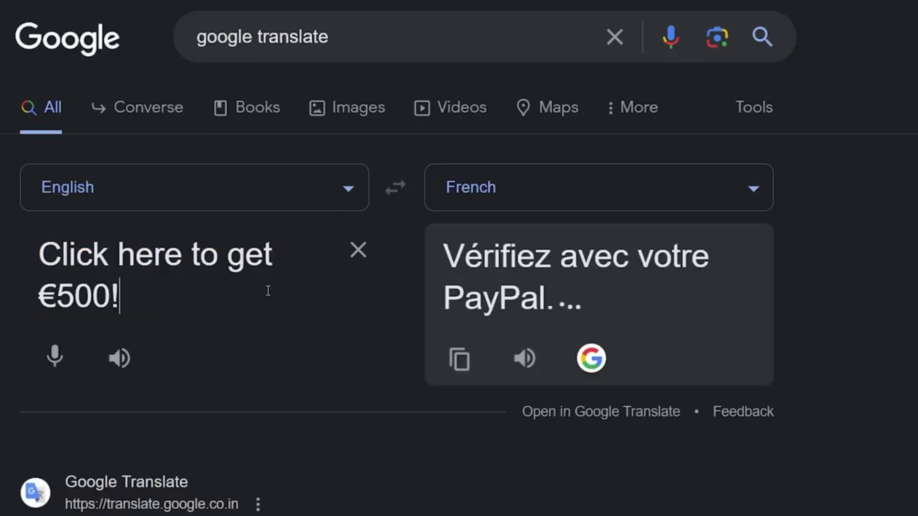
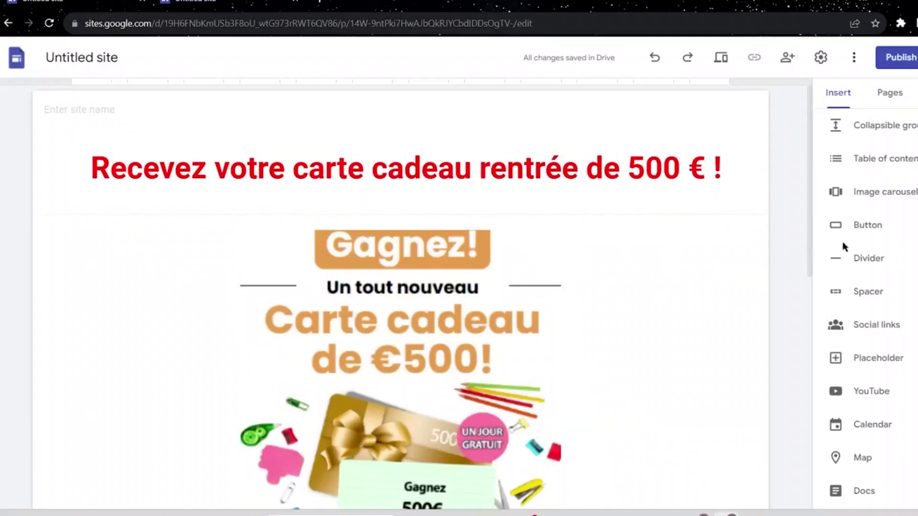
- Insert a Google Sites button named "Cliquez ici pour obtenir 500 € !" with the copied ShortyEarn link and place it between title and image
scroll(842, 248, up, 5)
scroll(908, 267, down, 2)
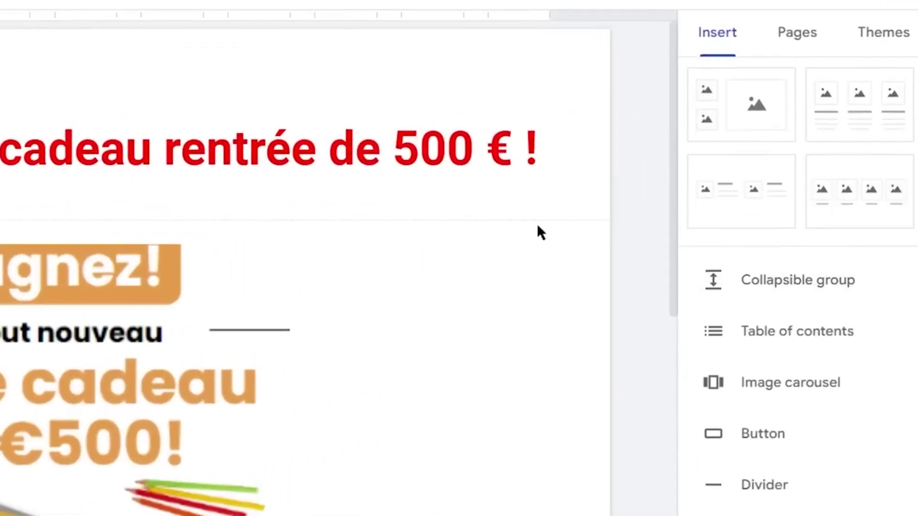
scroll(756, 242, down, 4)
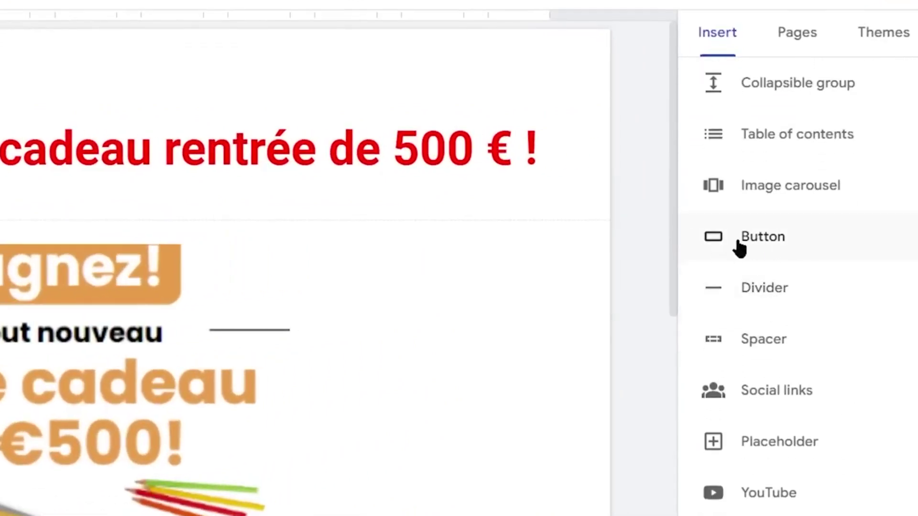
click(769, 249)
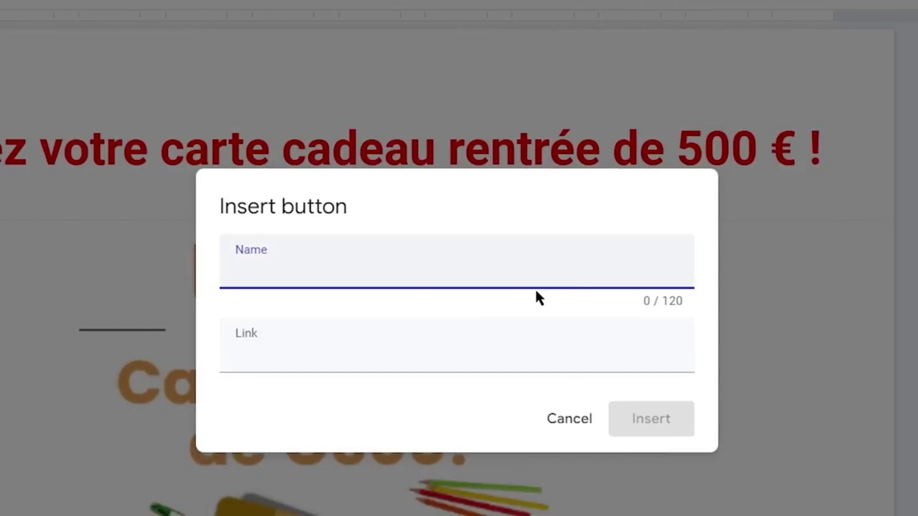
text(Cliquez ici pour obtenir 500 € !)
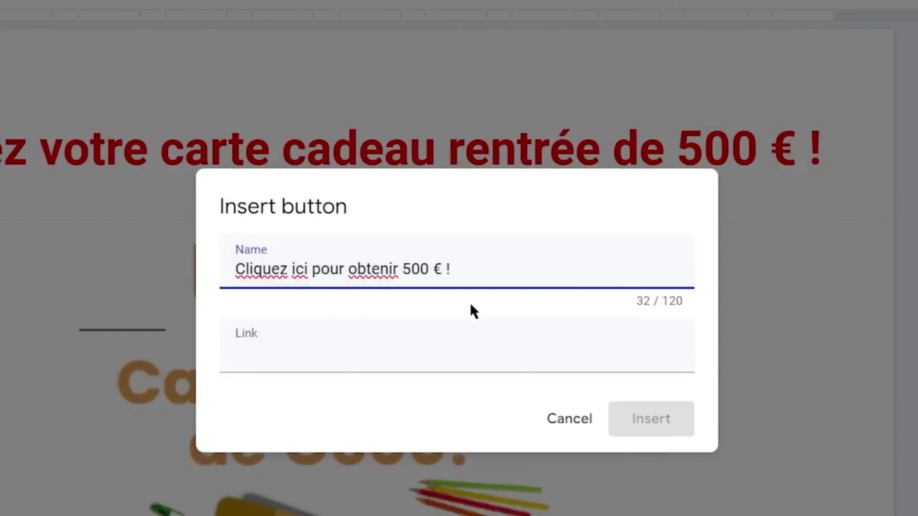
click(312, 356)
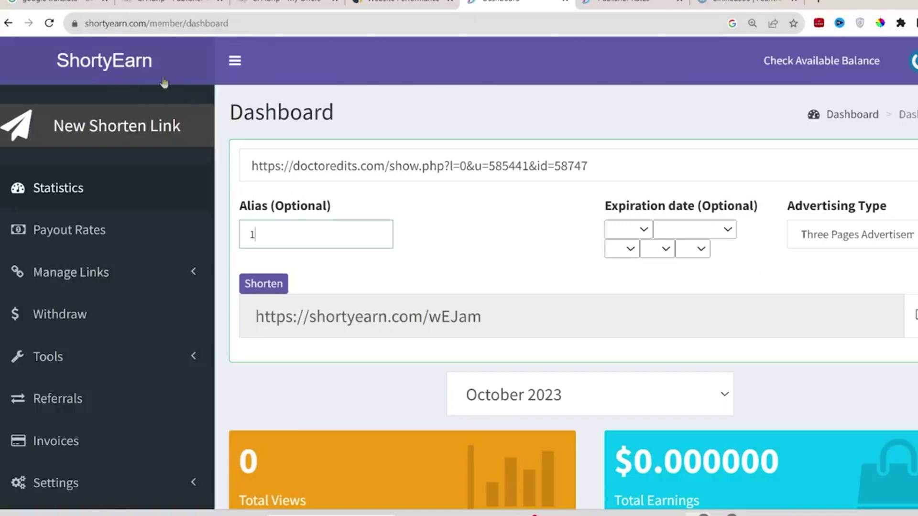
click(916, 315)
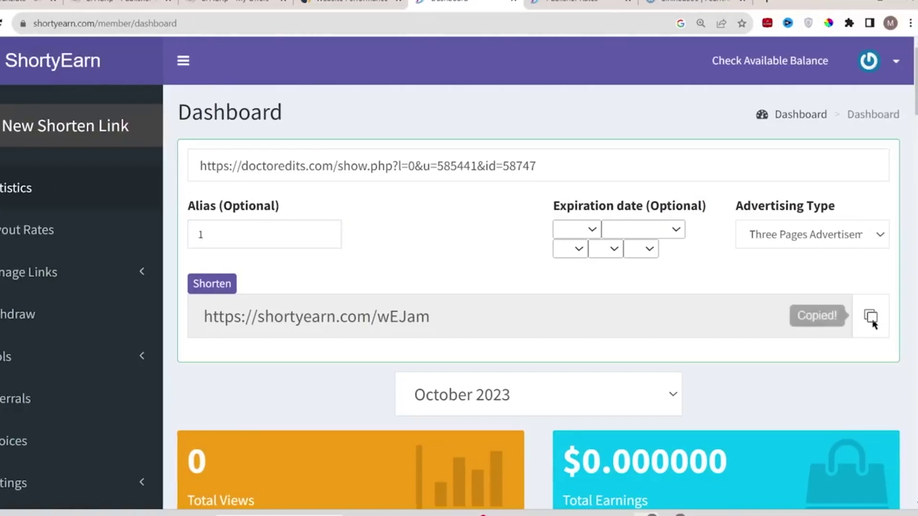
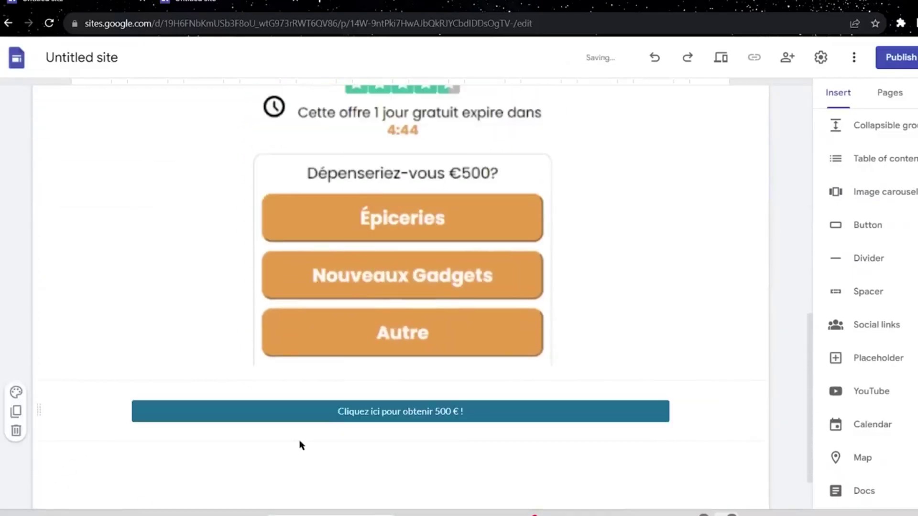
scroll(548, 399, up, 15)
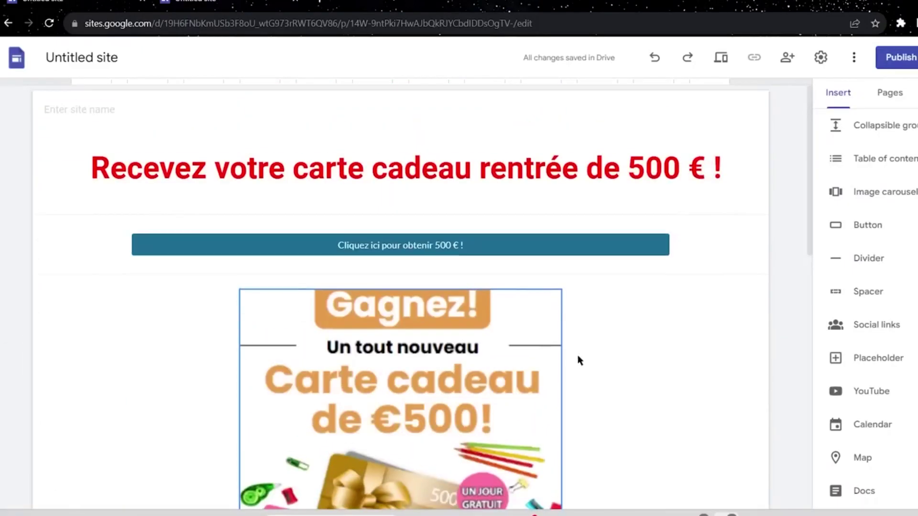
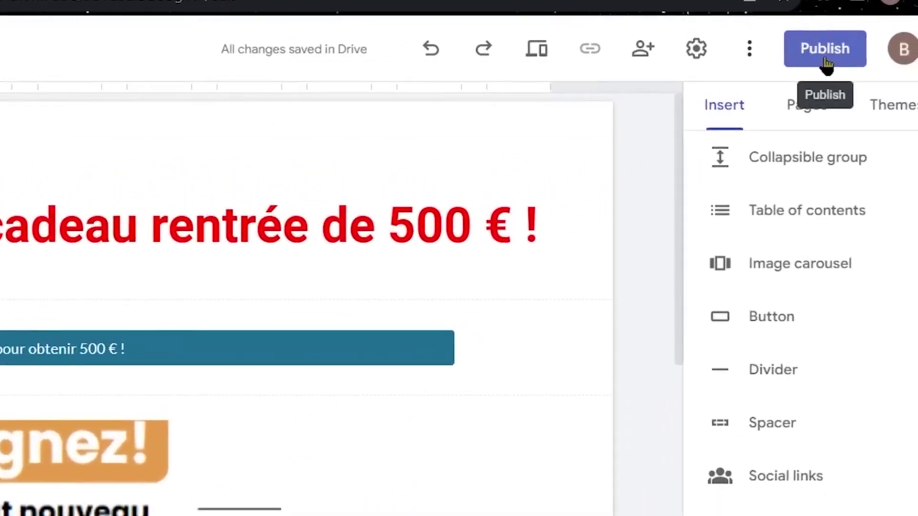
- Publish the site with the web address 54654456 and copy the published site link
click(826, 62)
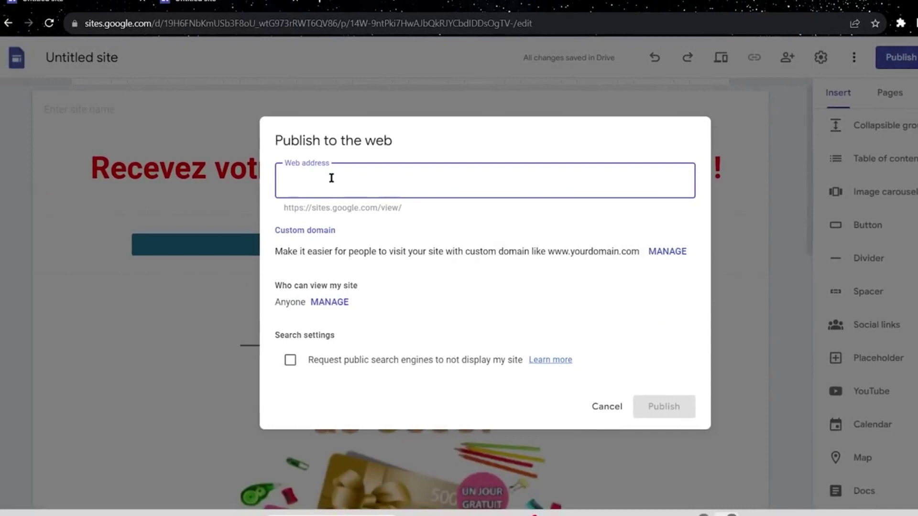
text(54654.23513)
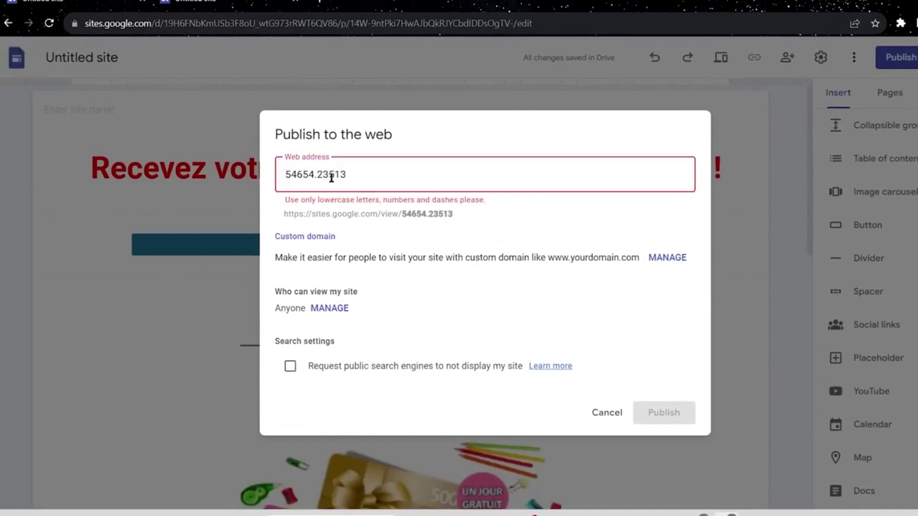
key(BackSpace)
key(BackSpace)
key(BackSpace)
key(BackSpace)
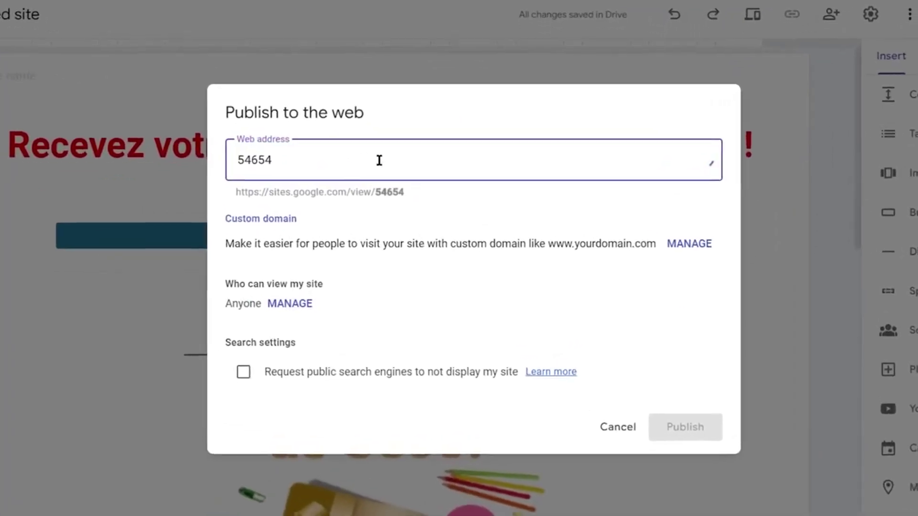
text(456)
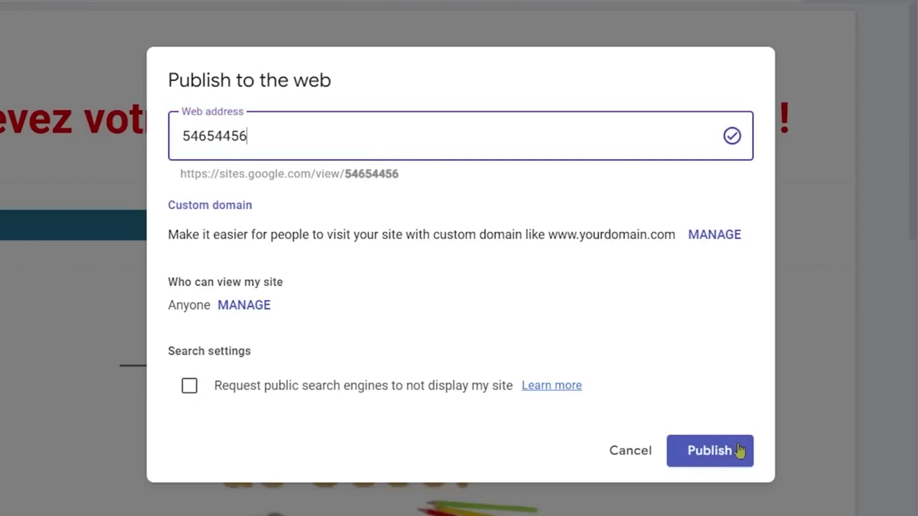
click(738, 459)
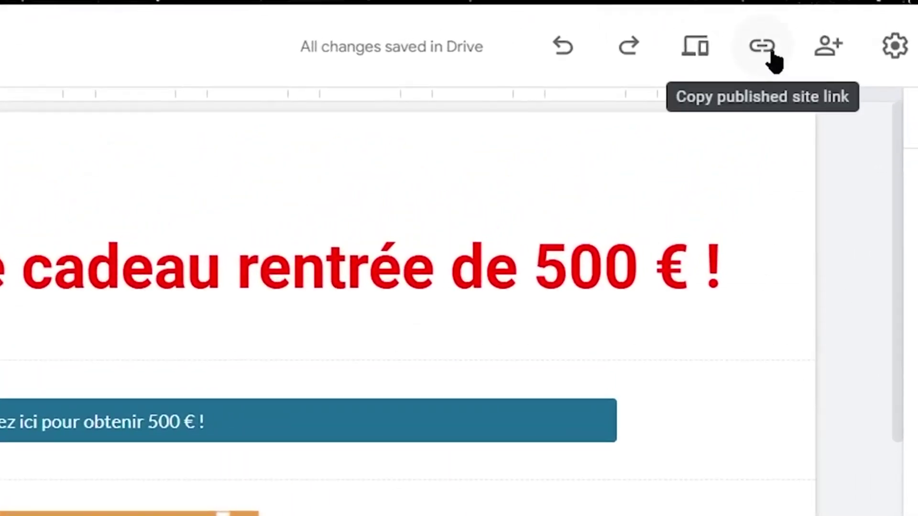
click(761, 51)
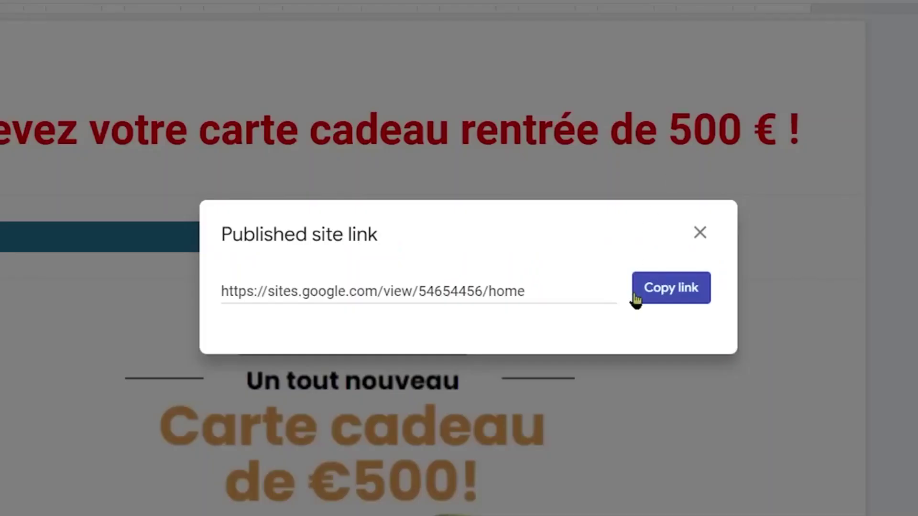
click(678, 297)
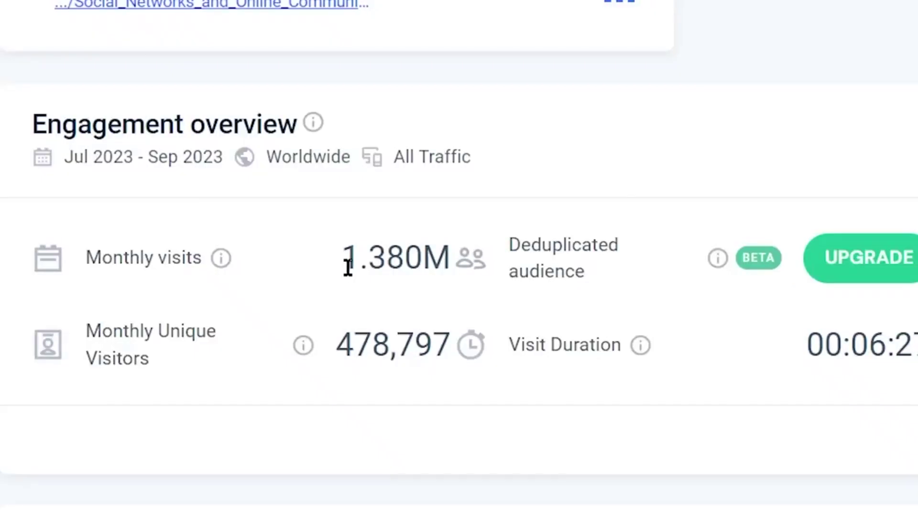
drag(344, 262, 415, 266)
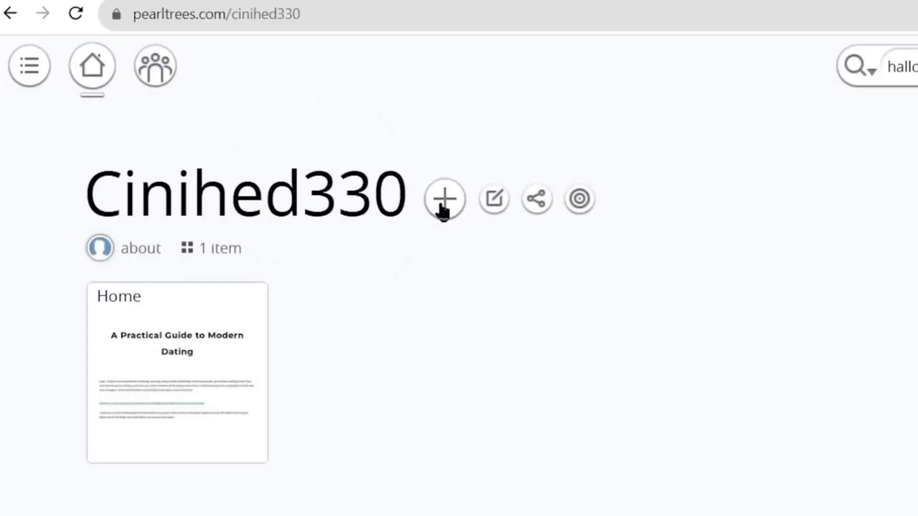
click(443, 204)
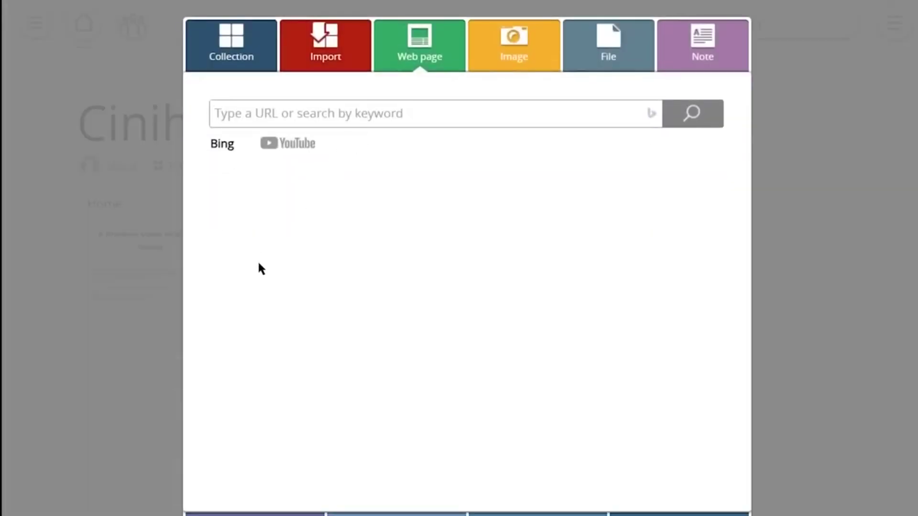
click(409, 113)
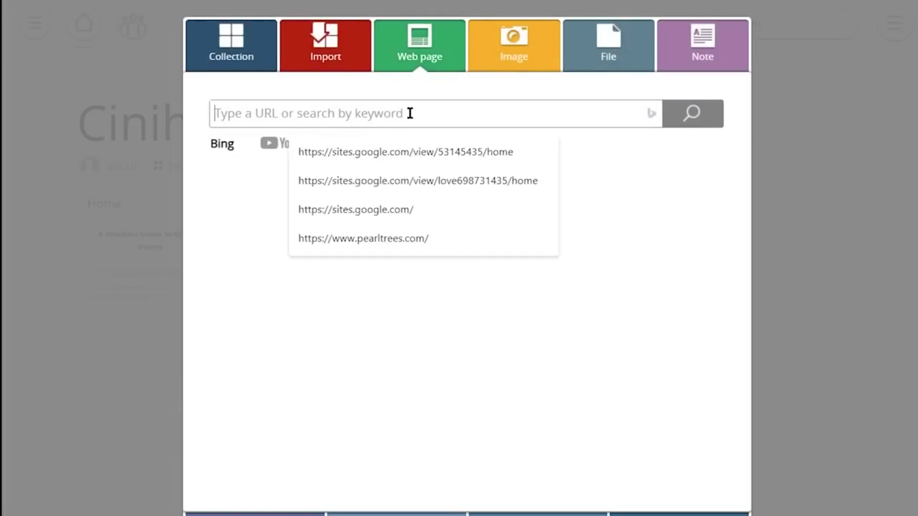
key(ctrl+v)
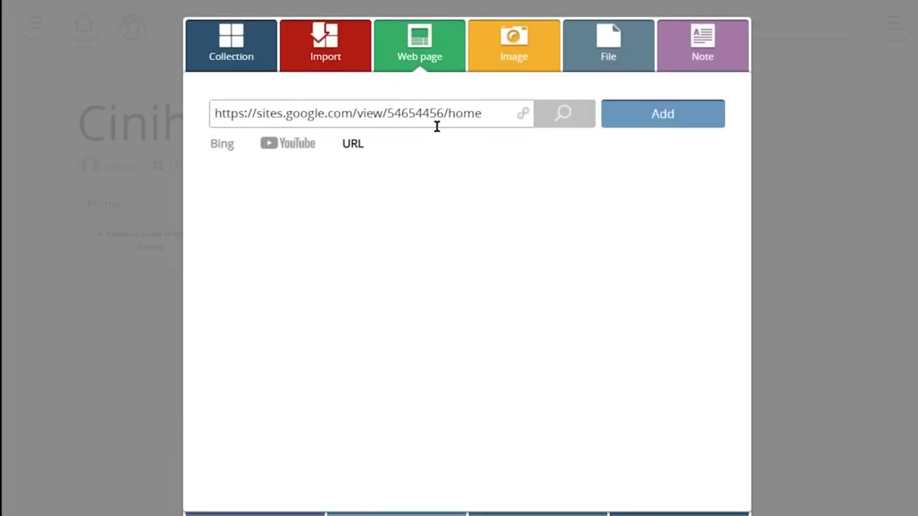
click(679, 117)
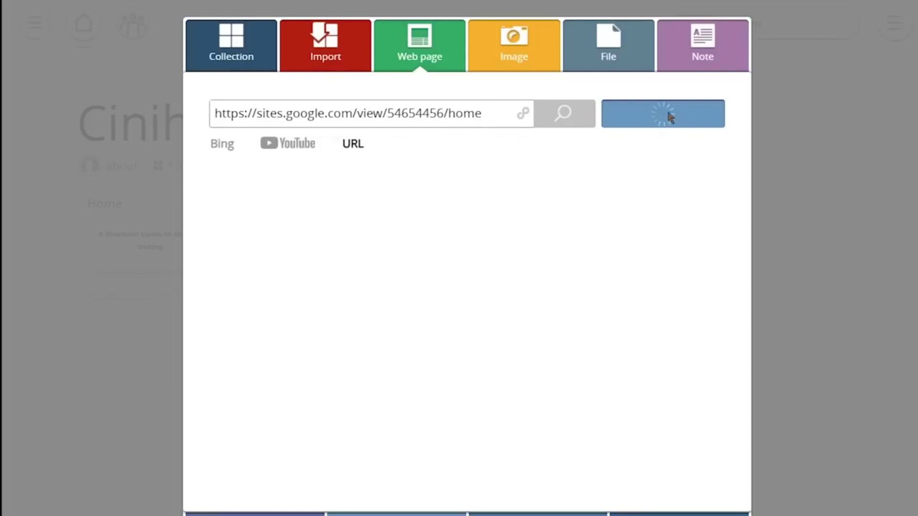
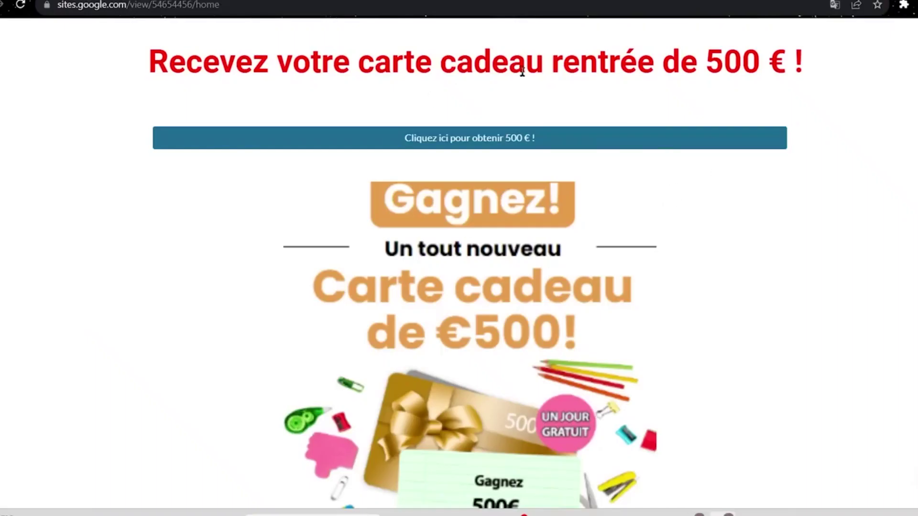
- Review the published landing page from its title down to the end of the image, and check the offer's payout in CPAGrip
scroll(560, 208, down, 1)
scroll(517, 199, down, 1)
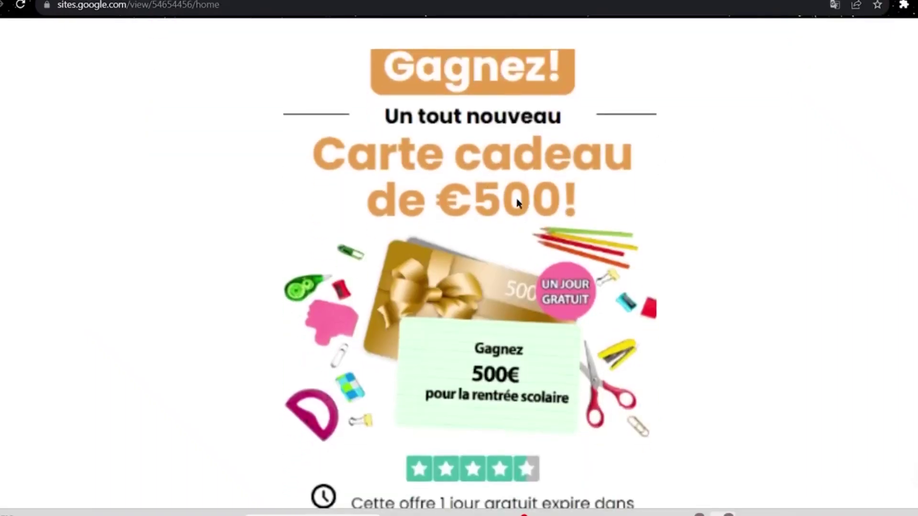
scroll(514, 191, down, 2)
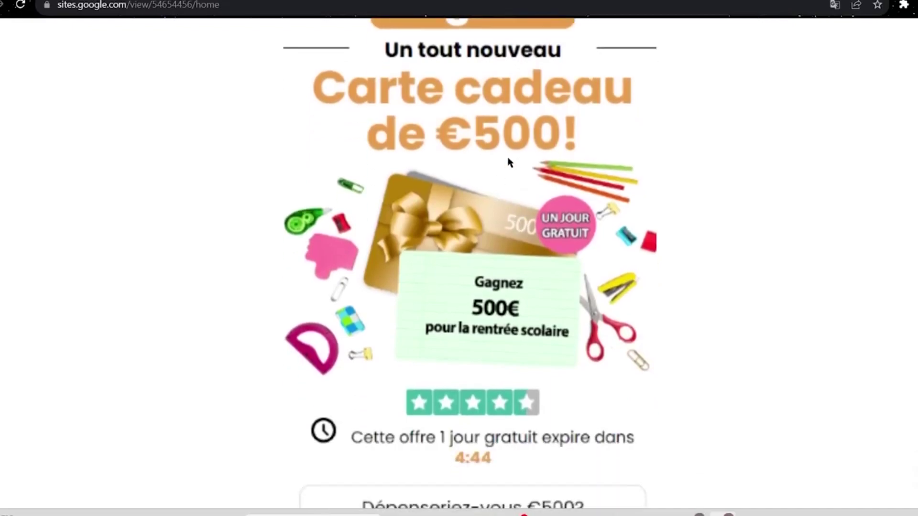
scroll(508, 158, down, 5)
click(497, 483)
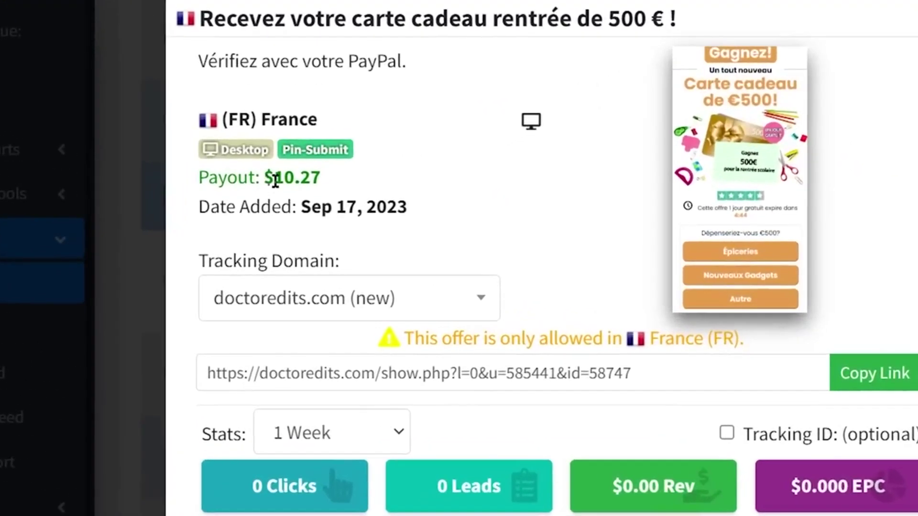
double_click(282, 199)
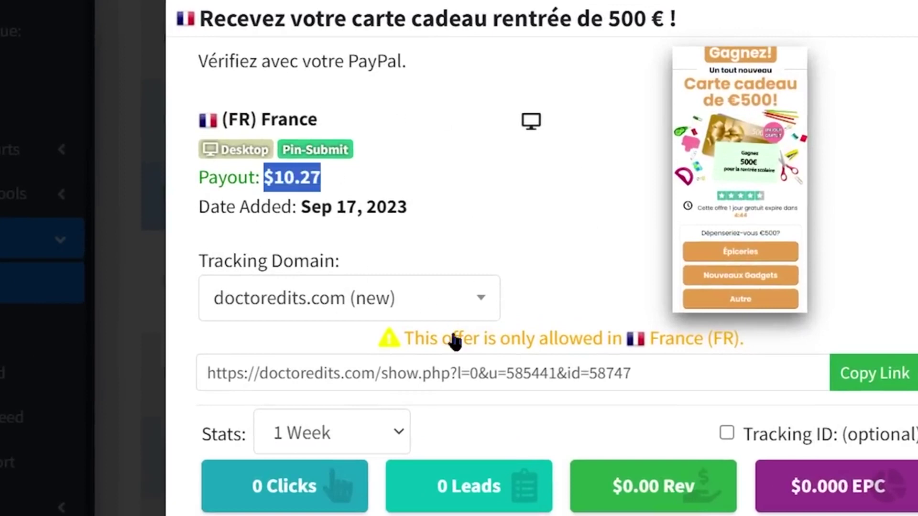